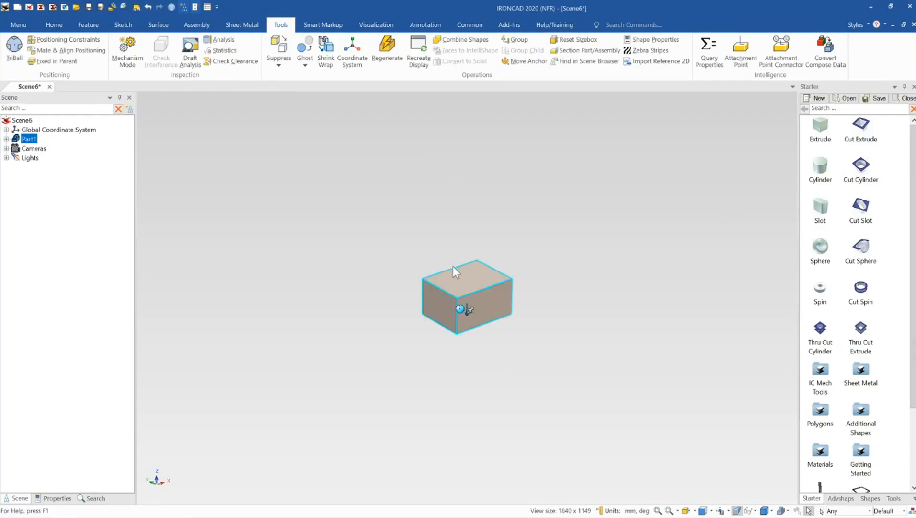
# Step: Open the block's Analysis, review the shape body, surface and inertia settings, and compute its volume, mass and center of gravity
pyautogui.scroll(3, 463, 302)
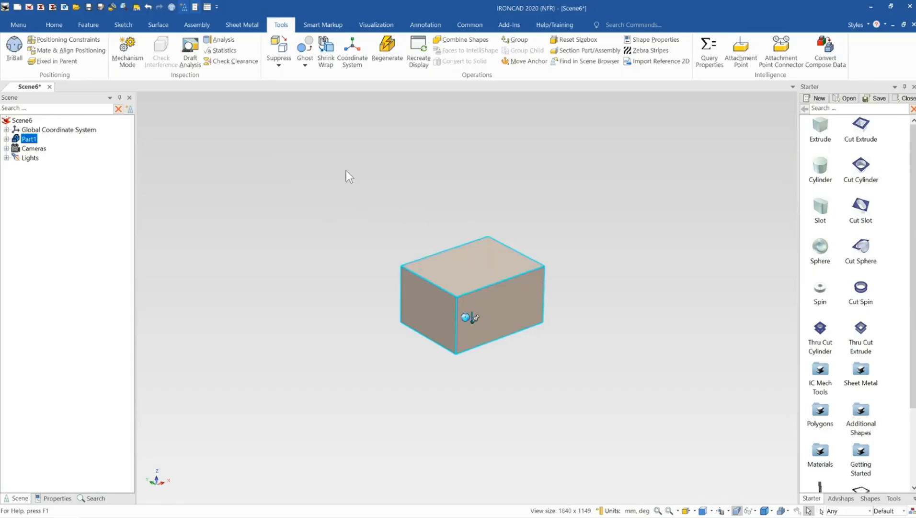
pyautogui.click(225, 40)
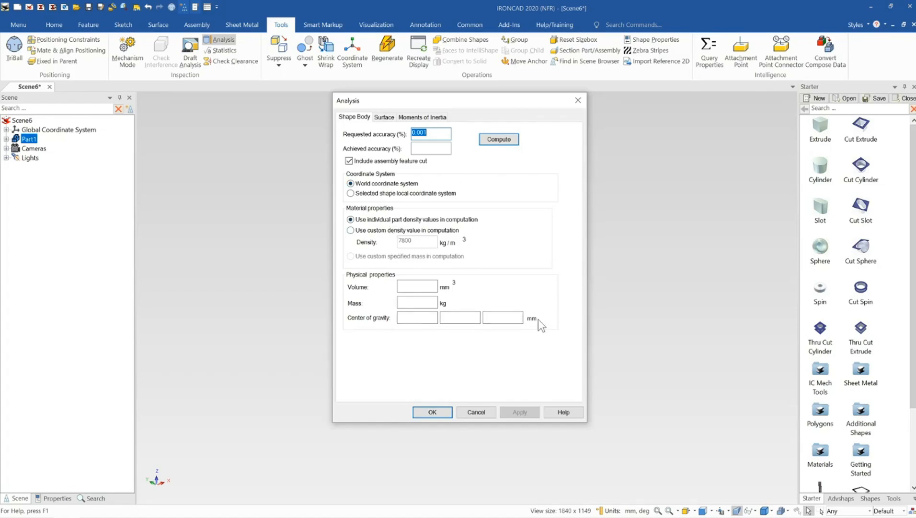
pyautogui.click(386, 117)
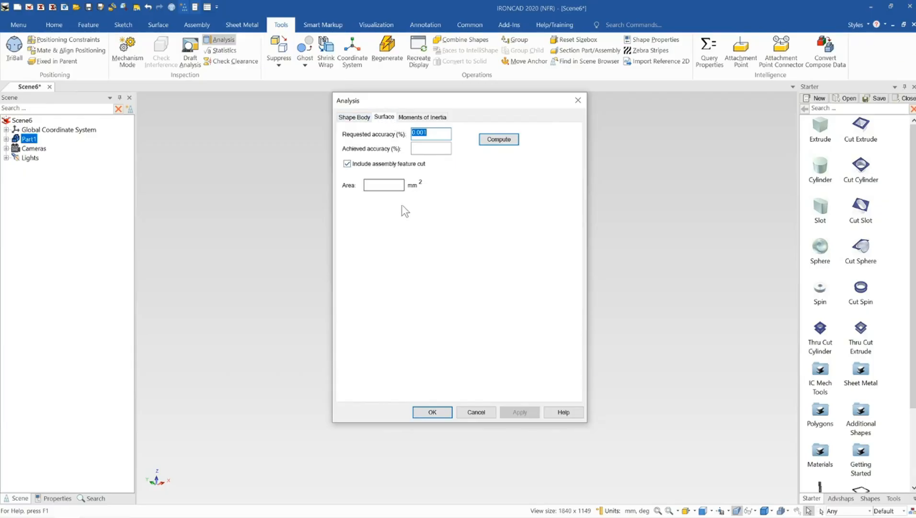
pyautogui.click(422, 117)
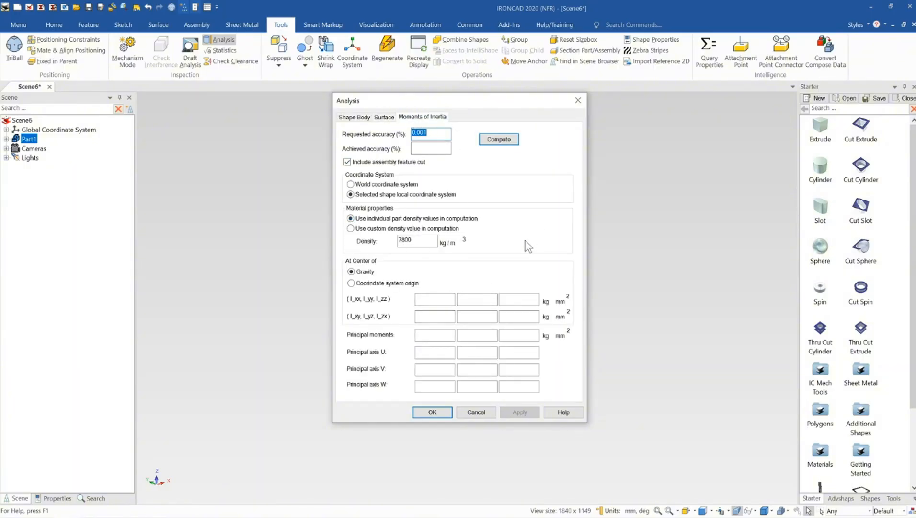
pyautogui.click(355, 118)
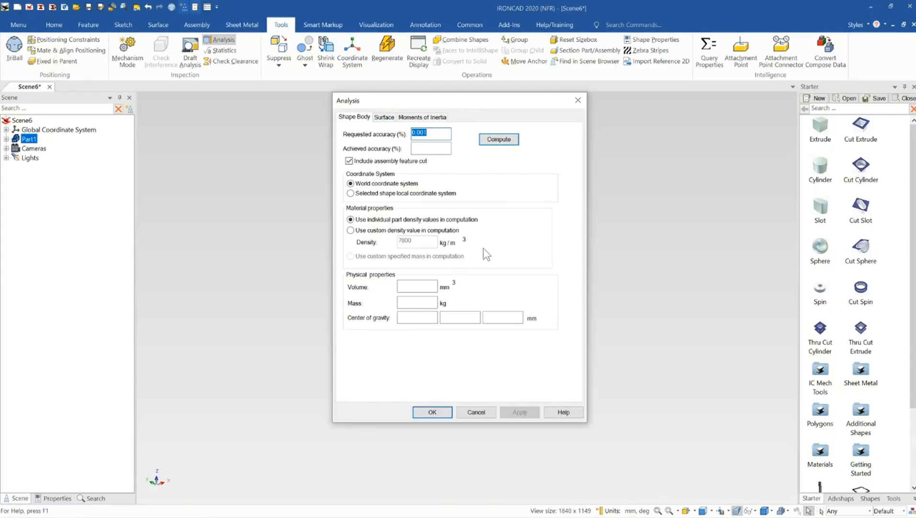
pyautogui.click(495, 140)
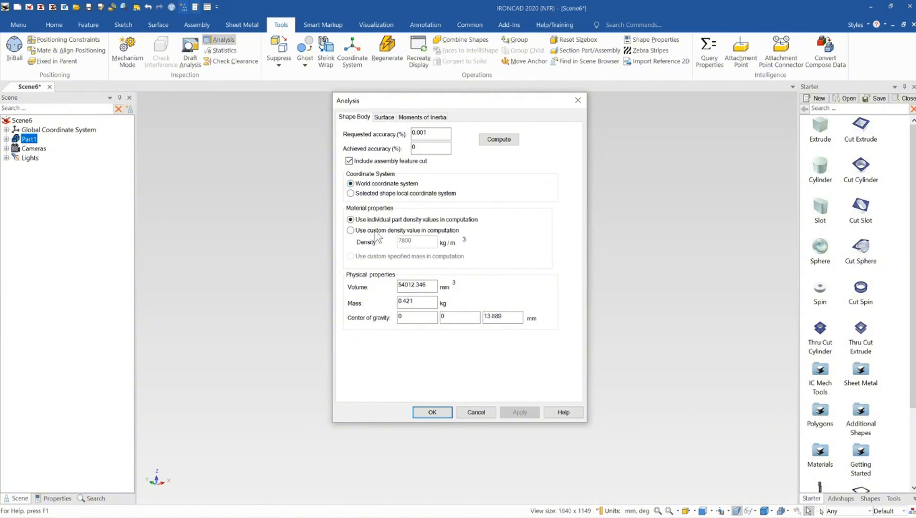
# Step: Compare the block's computed center of gravity coordinates with its anchor location in the model, and close the analysis
pyautogui.moveTo(404, 101); pyautogui.dragTo(646, 116)
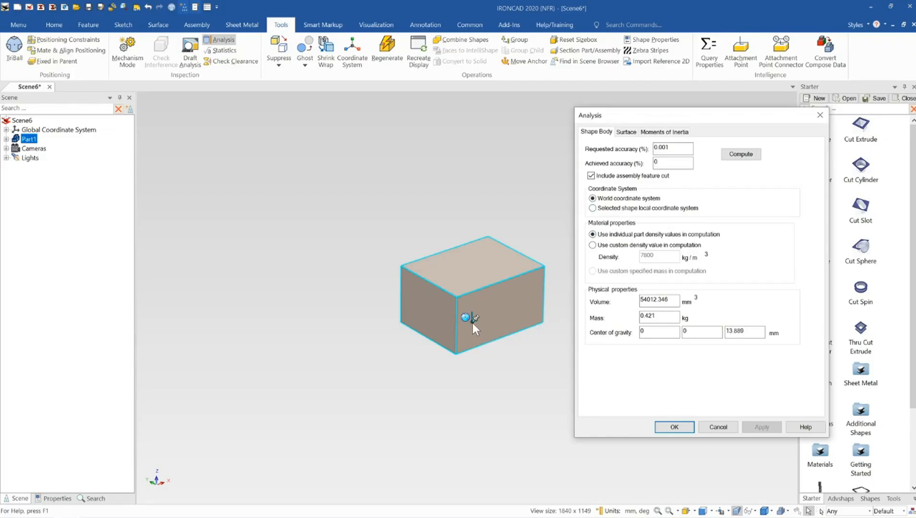
pyautogui.moveTo(718, 114); pyautogui.dragTo(295, 120)
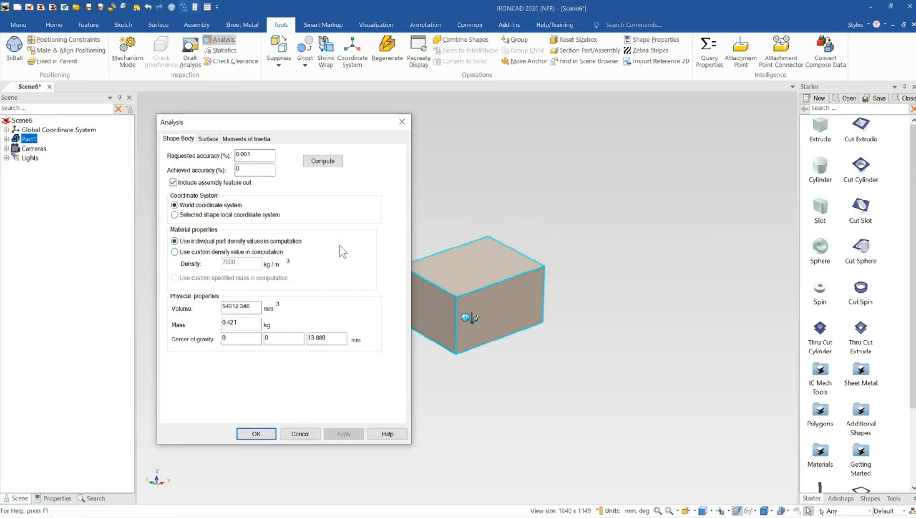
pyautogui.moveTo(299, 123); pyautogui.dragTo(265, 110)
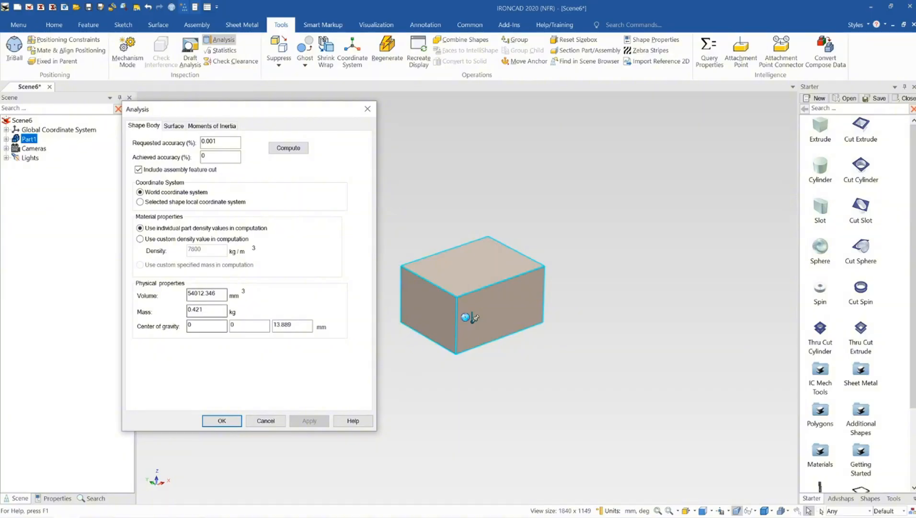
pyautogui.press('Tab')
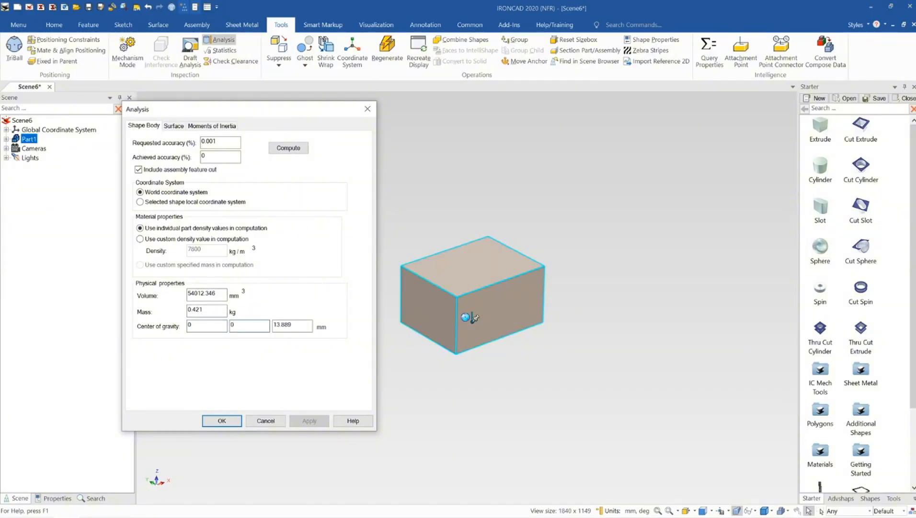
pyautogui.press('Tab')
pyautogui.click(197, 326)
pyautogui.click(292, 325)
pyautogui.click(190, 325)
pyautogui.click(245, 326)
pyautogui.click(292, 326)
pyautogui.moveTo(251, 115); pyautogui.dragTo(264, 122)
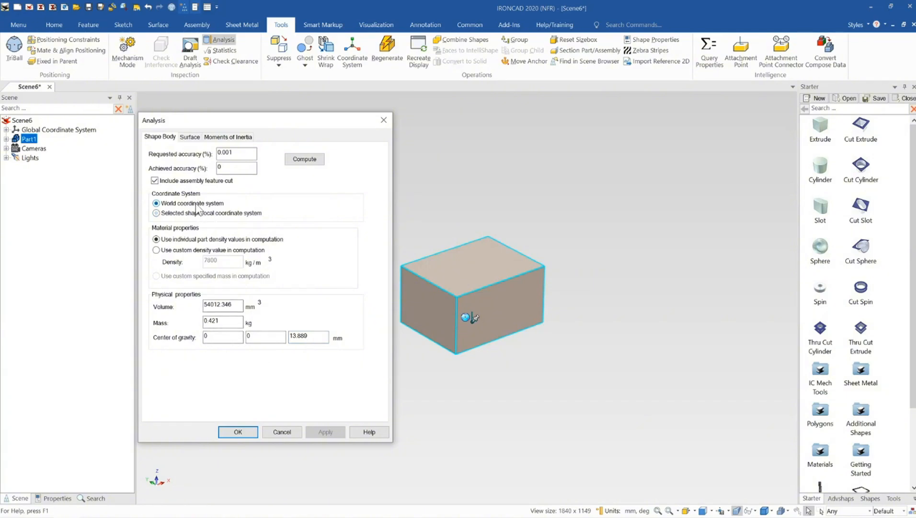
pyautogui.click(254, 432)
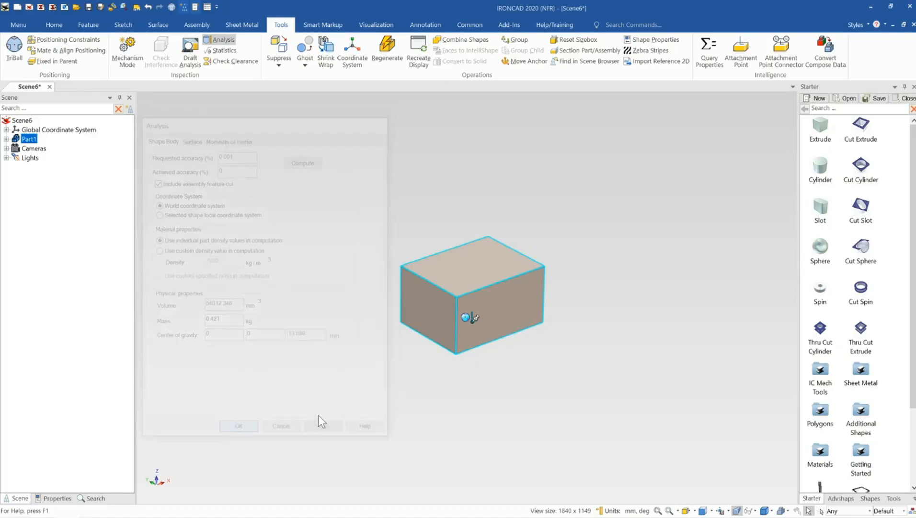
# Step: Add a second Extrude block to the scene as a separate part, clear of the first block
pyautogui.moveTo(810, 127); pyautogui.dragTo(647, 199)
pyautogui.moveTo(633, 213); pyautogui.dragTo(649, 205, button='middle')
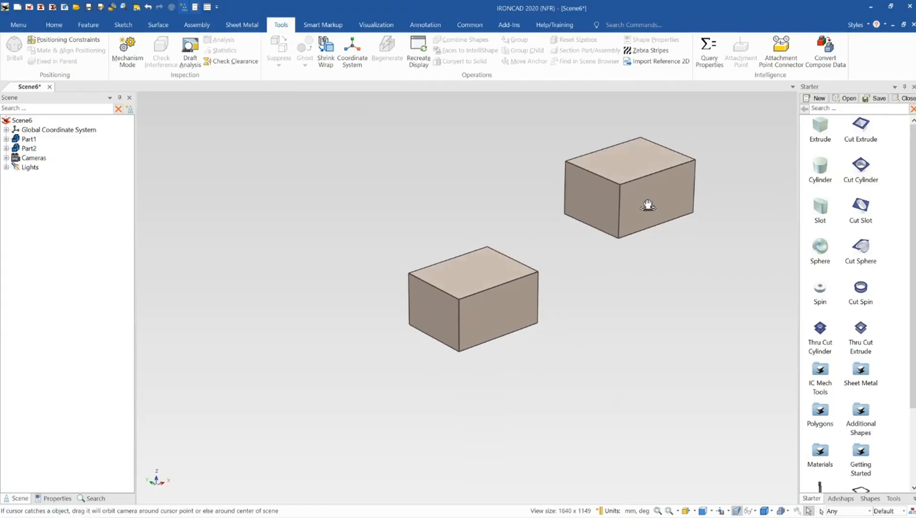
pyautogui.click(485, 292)
pyautogui.scroll(-2, 486, 289)
pyautogui.click(464, 239)
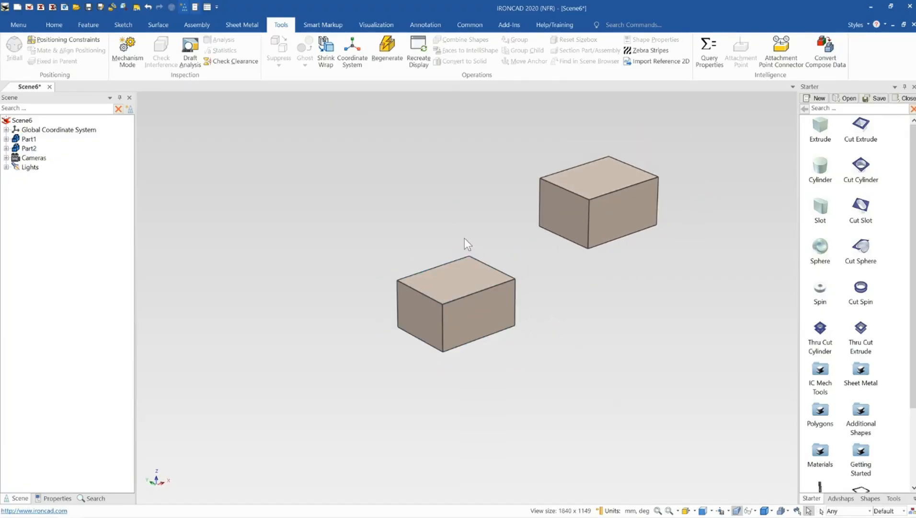
pyautogui.moveTo(466, 269)
pyautogui.mouseDown(button='middle')
pyautogui.moveTo(478, 278)
pyautogui.moveTo(467, 284)
pyautogui.mouseUp(button='middle')
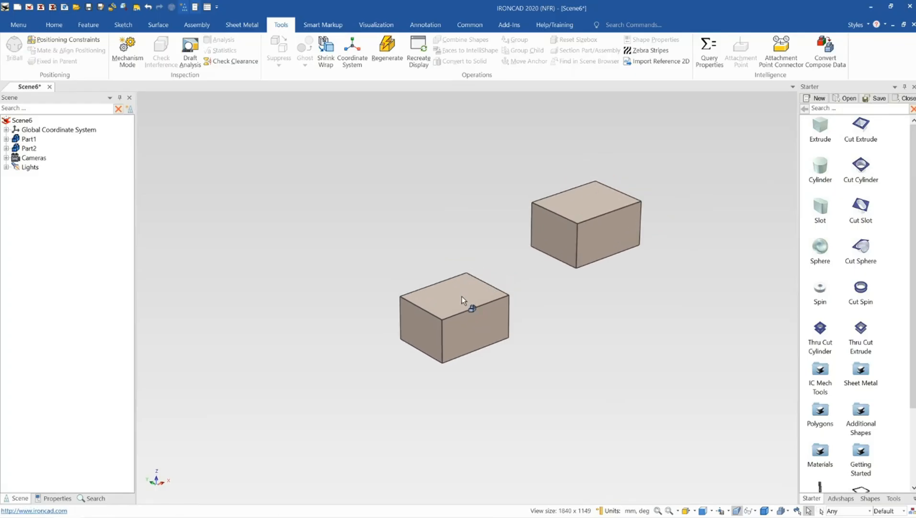
# Step: Show Position Dimensions and World Coordinate Axes in the scene's Show properties
pyautogui.rightClick(402, 177)
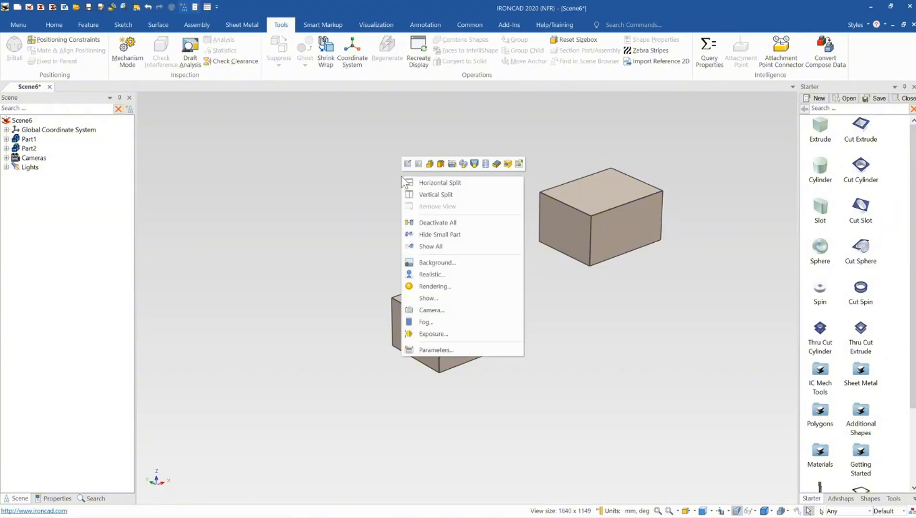
pyautogui.click(469, 297)
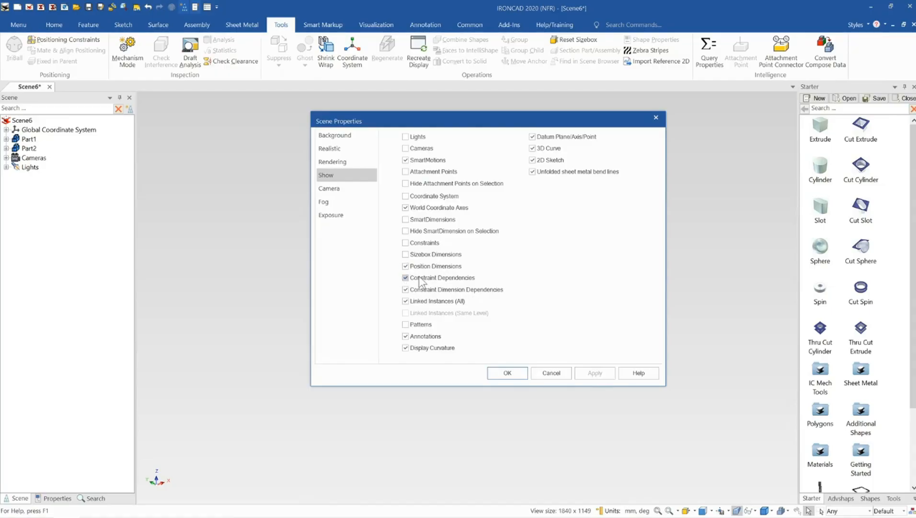
pyautogui.click(507, 372)
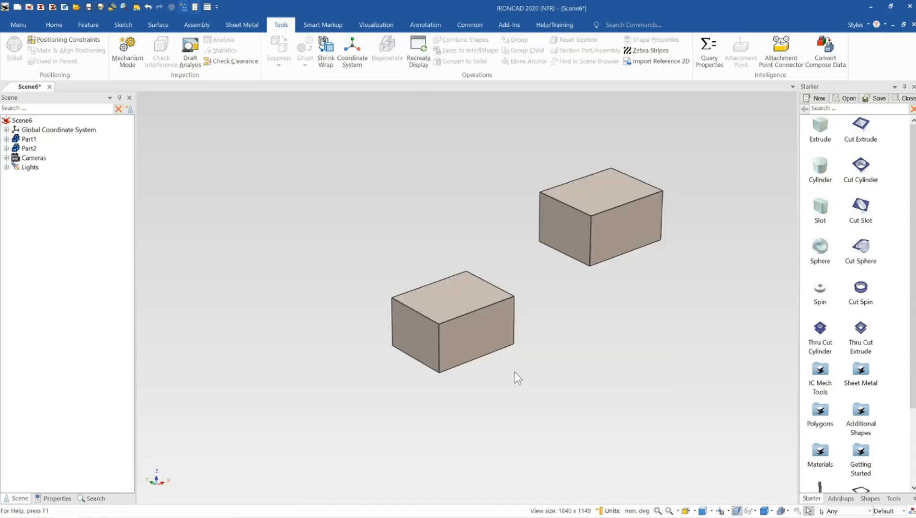
# Step: Select the second block's anchor and relocate it with the TriBall to an upper corner of that block
pyautogui.click(605, 230)
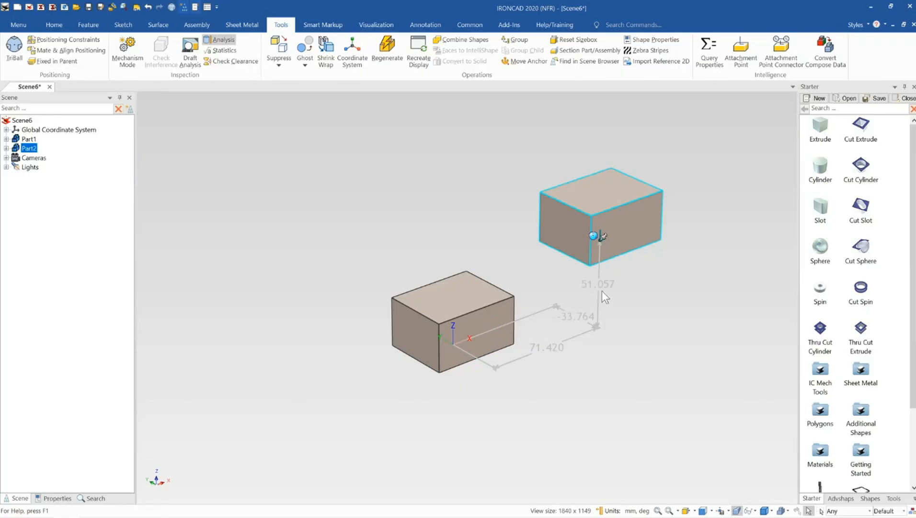
pyautogui.click(601, 237)
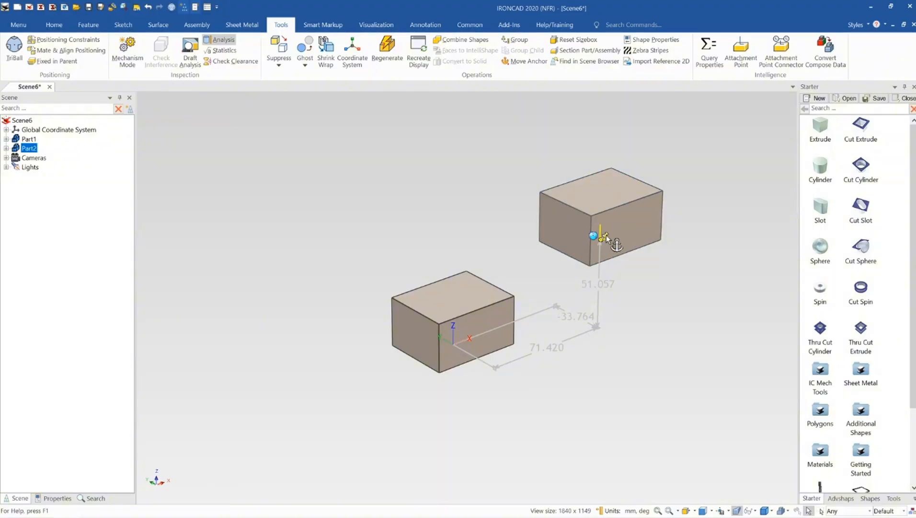
pyautogui.press('F10')
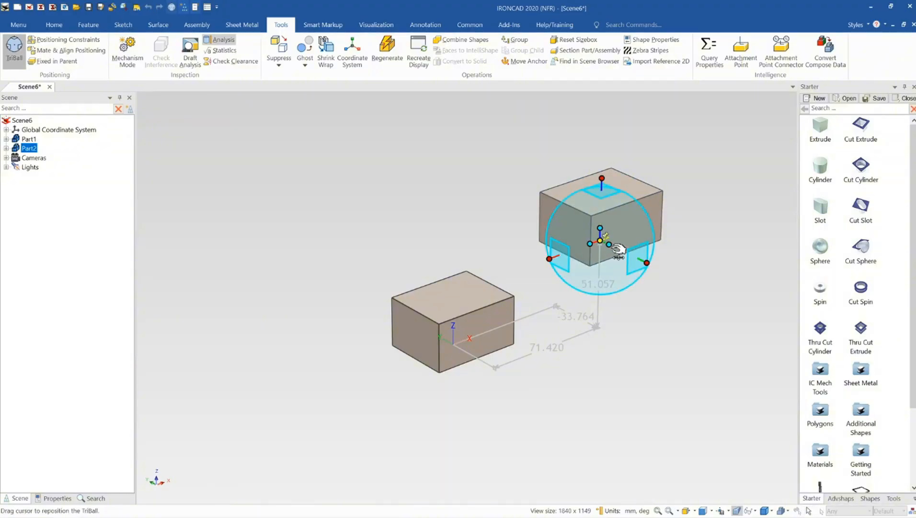
pyautogui.moveTo(602, 242); pyautogui.dragTo(667, 192)
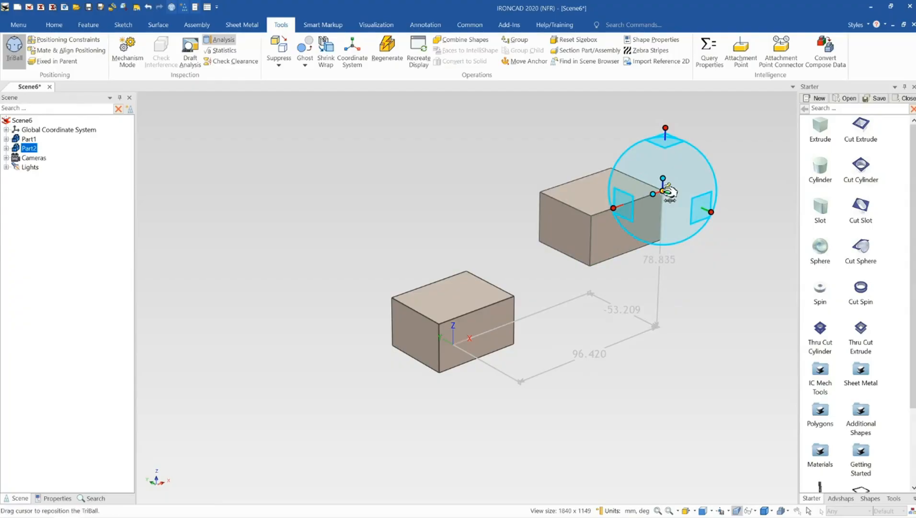
pyautogui.press('F10')
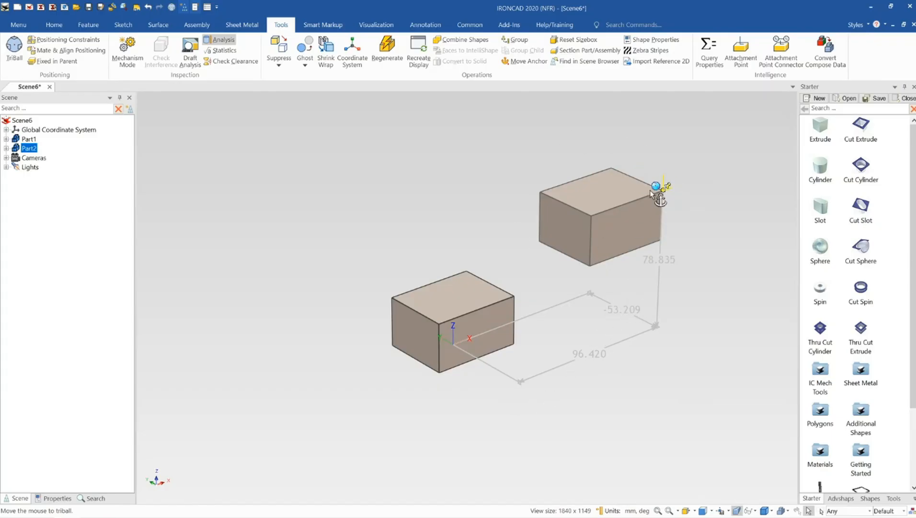
pyautogui.press('F10')
pyautogui.moveTo(620, 204); pyautogui.dragTo(663, 191)
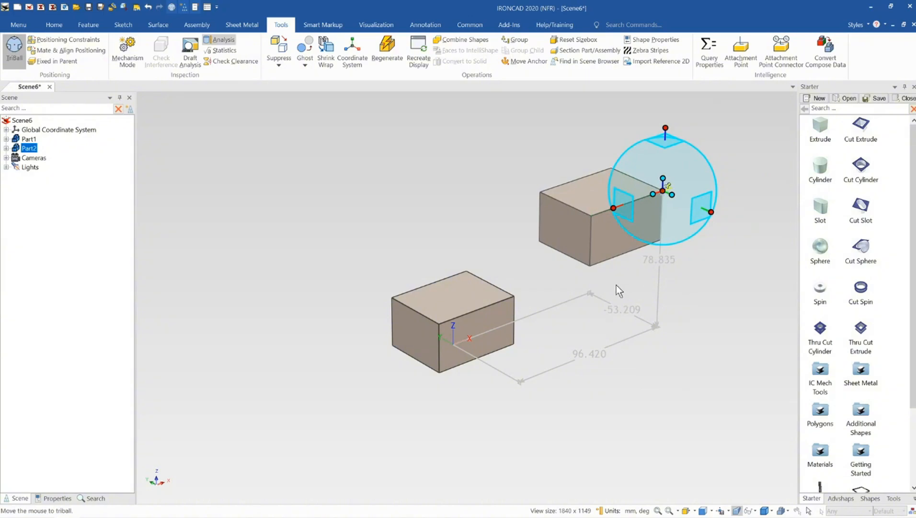
pyautogui.moveTo(587, 237); pyautogui.dragTo(590, 237, button='middle')
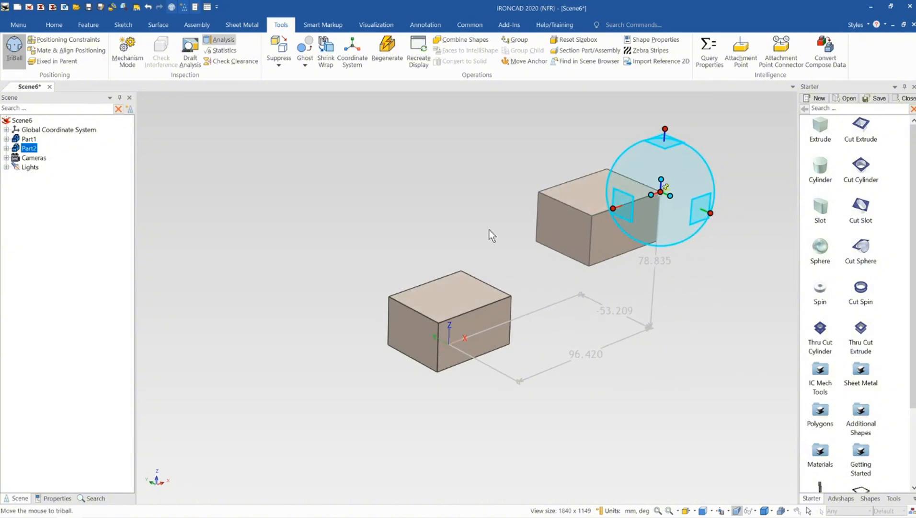
pyautogui.click(477, 220)
pyautogui.moveTo(481, 235); pyautogui.dragTo(466, 309, button='middle')
# Step: Compute the second block's center of gravity in the world coordinate system, and check the option for its local coordinate system
pyautogui.click(588, 199)
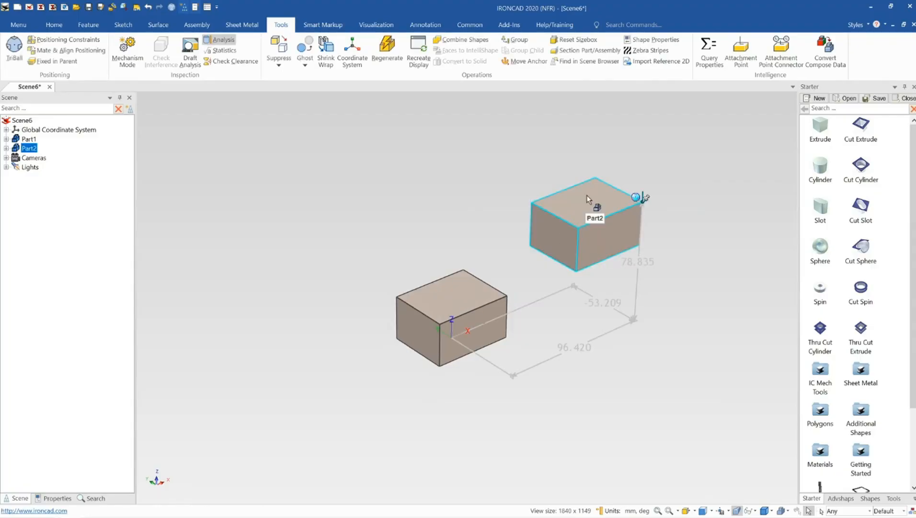
pyautogui.click(220, 39)
pyautogui.moveTo(455, 105); pyautogui.dragTo(278, 115)
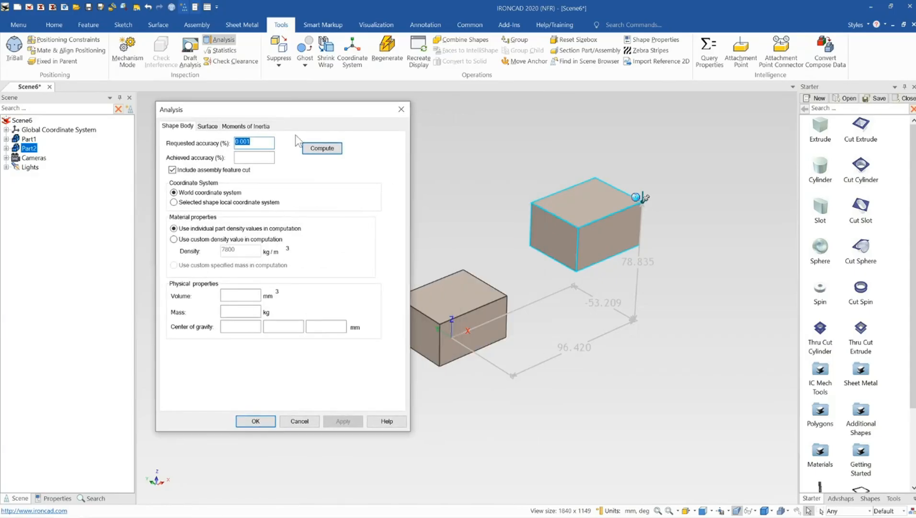
pyautogui.click(322, 148)
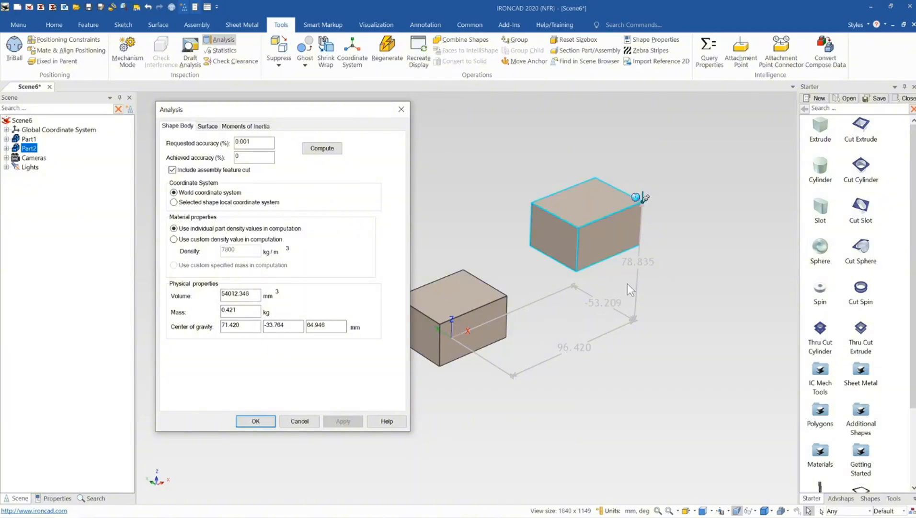
pyautogui.click(219, 202)
pyautogui.press('Tab')
pyautogui.click(262, 418)
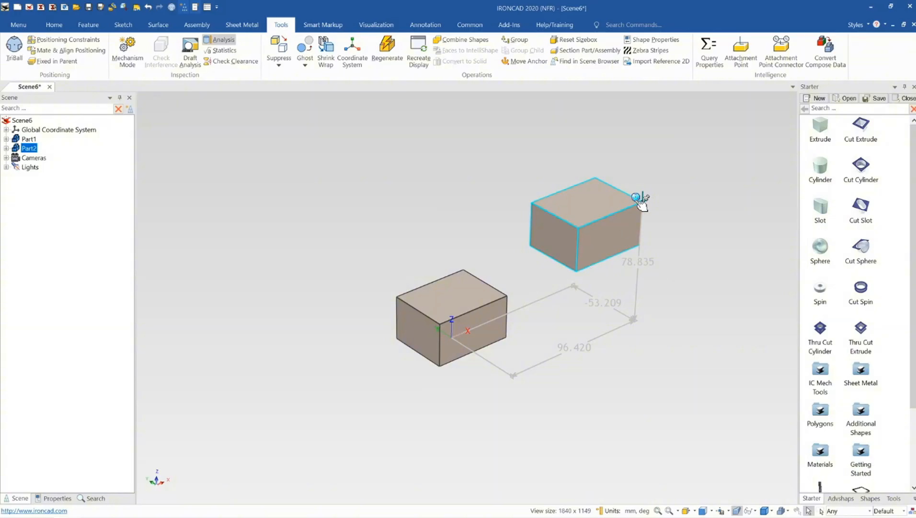
# Step: Move the second block's anchor back to the center of its bottom face with the TriBall
pyautogui.moveTo(599, 221); pyautogui.dragTo(597, 176, button='middle')
pyautogui.press('F10')
pyautogui.moveTo(604, 225); pyautogui.dragTo(582, 269, button='middle')
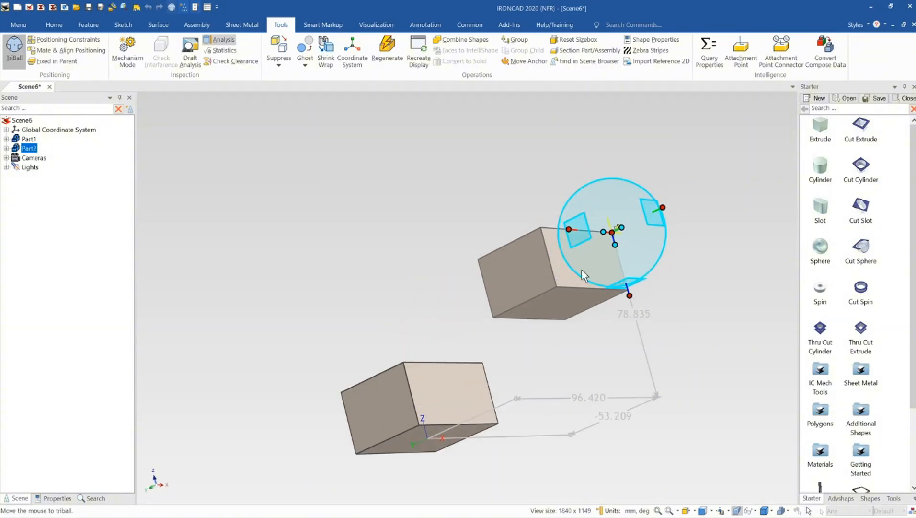
pyautogui.press('space')
pyautogui.moveTo(611, 231); pyautogui.dragTo(569, 307)
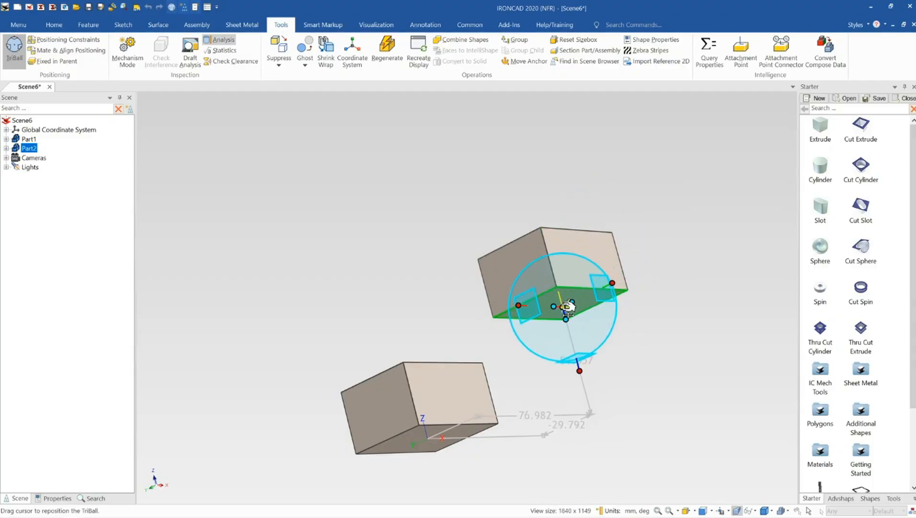
pyautogui.press('space')
pyautogui.press('F10')
pyautogui.moveTo(565, 287); pyautogui.dragTo(578, 337, button='middle')
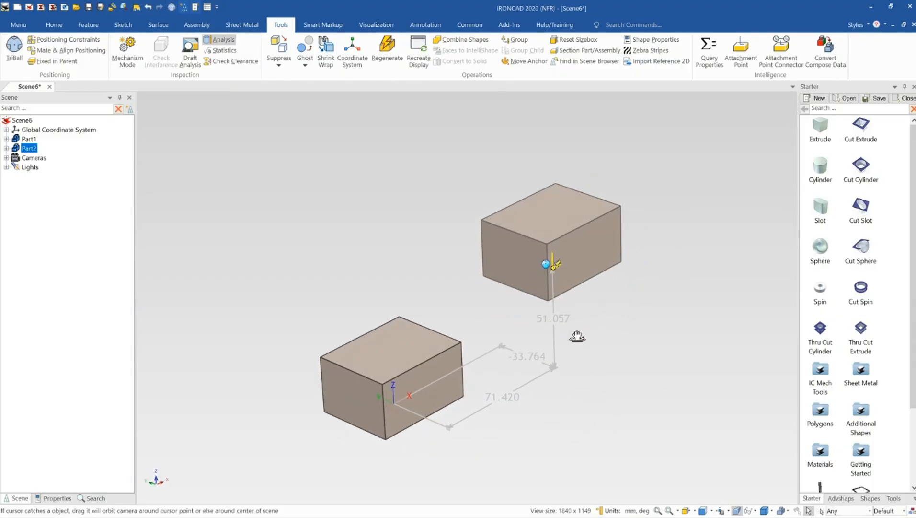
# Step: Compare the position dimensions of the two blocks by selecting each in turn
pyautogui.click(396, 368)
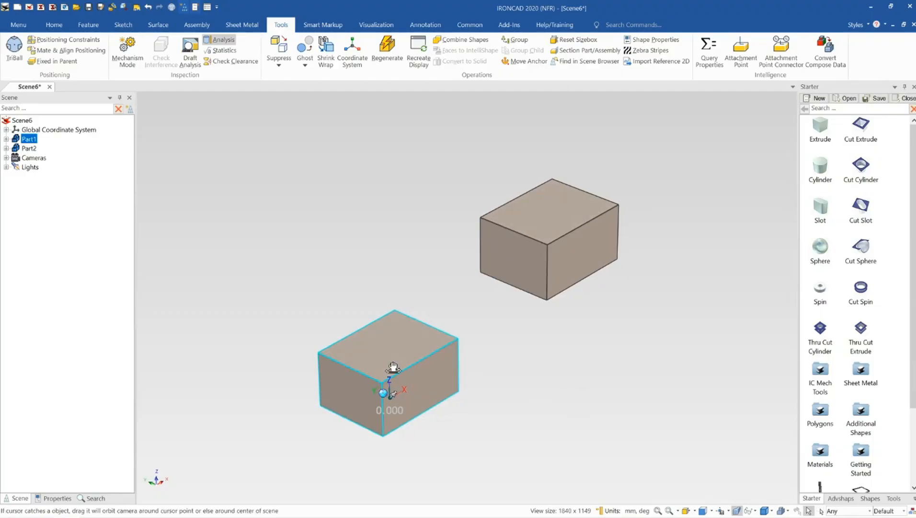
pyautogui.click(507, 270)
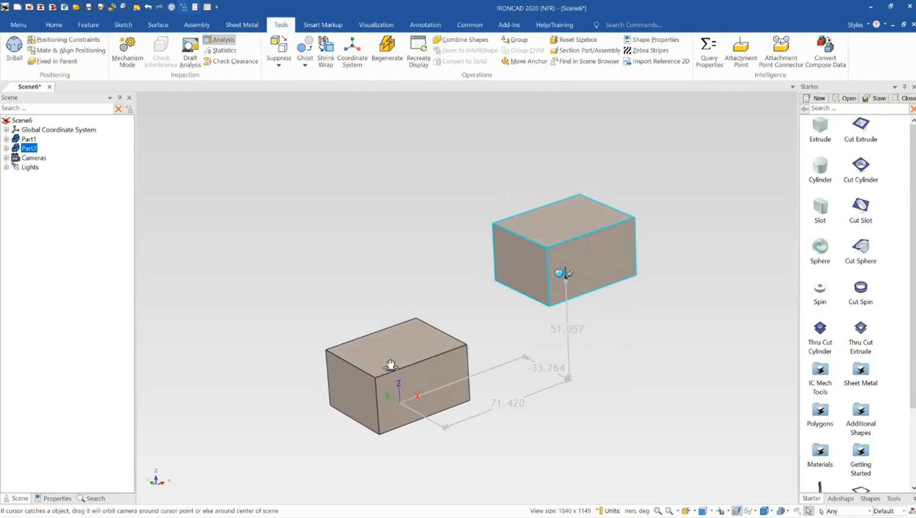
pyautogui.click(407, 362)
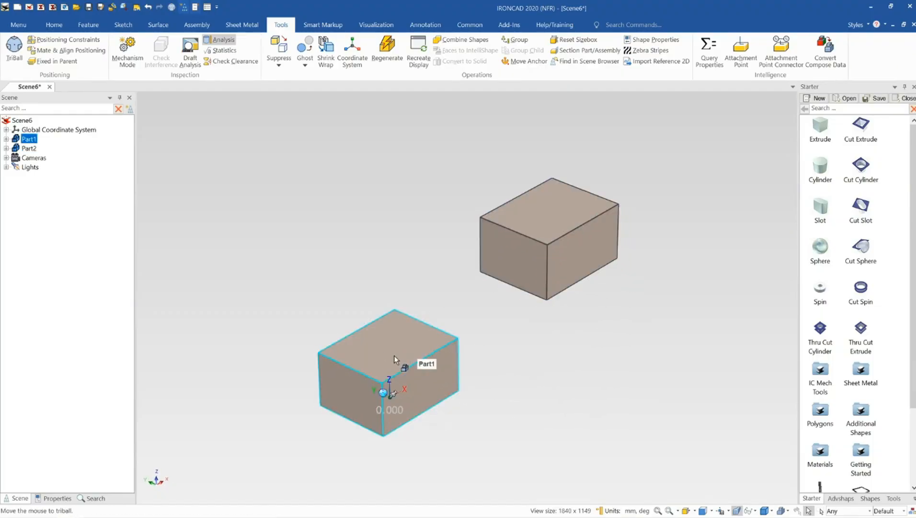
# Step: Select the second block and compute its physical properties with the Analysis tool in the world coordinate system
pyautogui.scroll(-1, 432, 371)
pyautogui.click(468, 383)
pyautogui.click(528, 256)
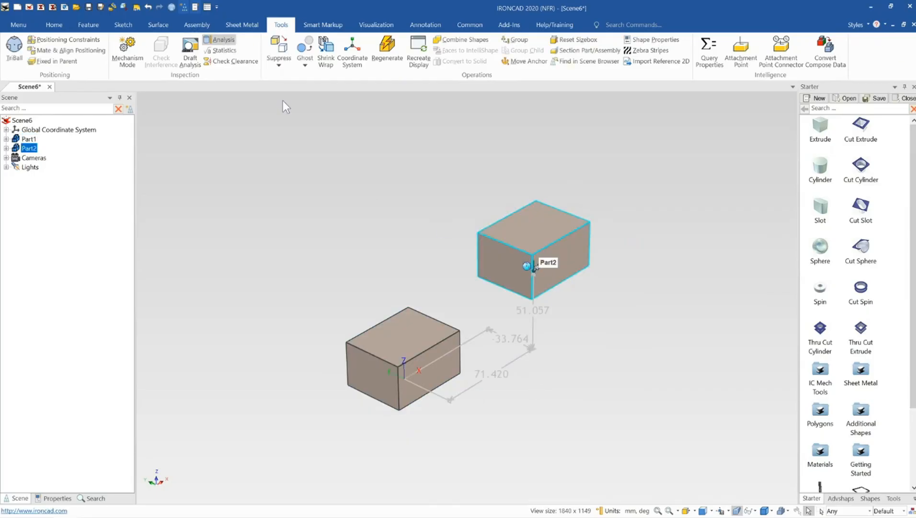
pyautogui.click(229, 41)
pyautogui.moveTo(449, 102); pyautogui.dragTo(212, 104)
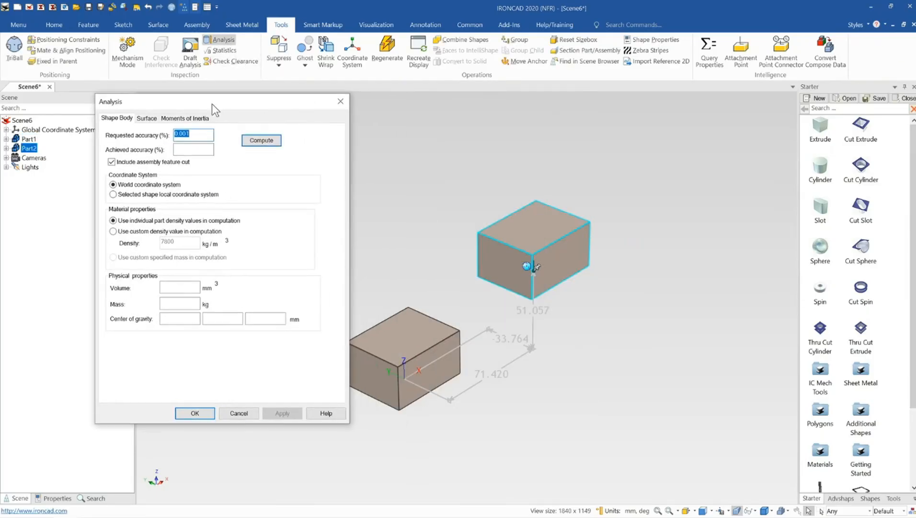
pyautogui.click(259, 141)
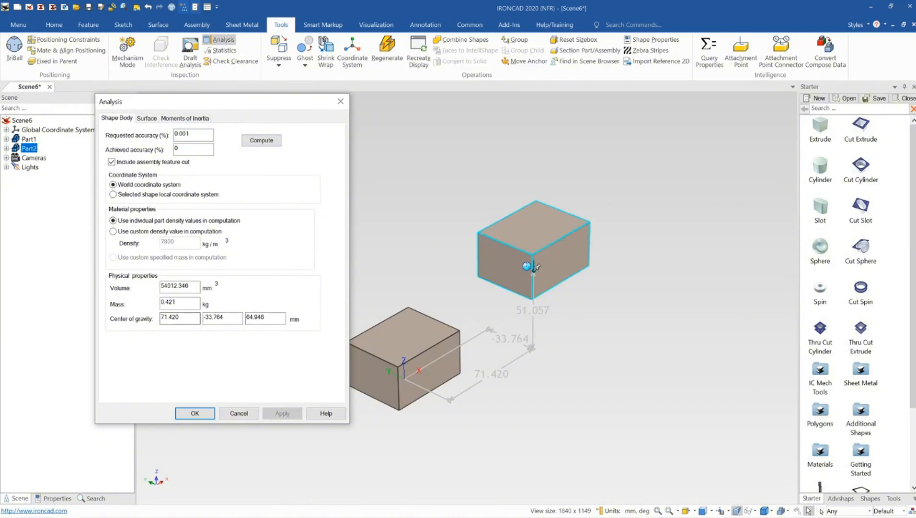
# Step: Switch the second block's analysis to the selected shape local coordinate system, examine its center of gravity values, and close the analysis
pyautogui.click(143, 194)
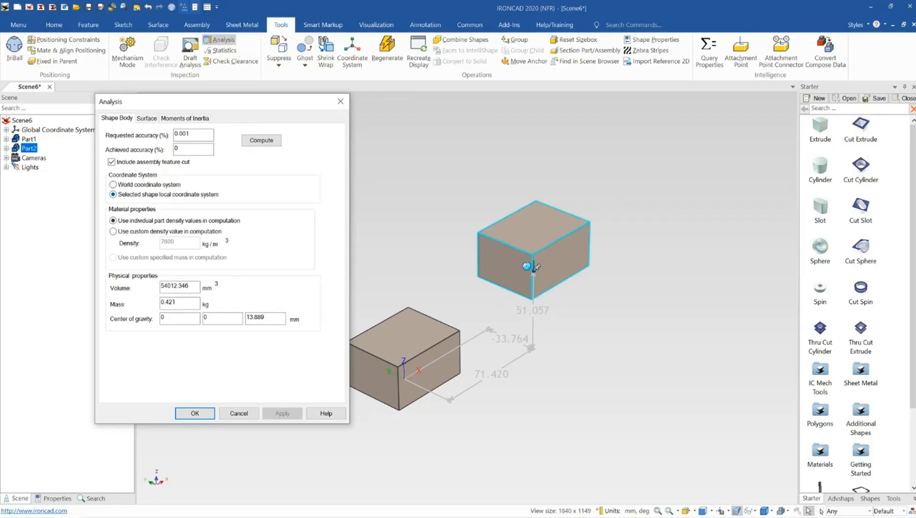
pyautogui.moveTo(239, 103); pyautogui.dragTo(190, 105)
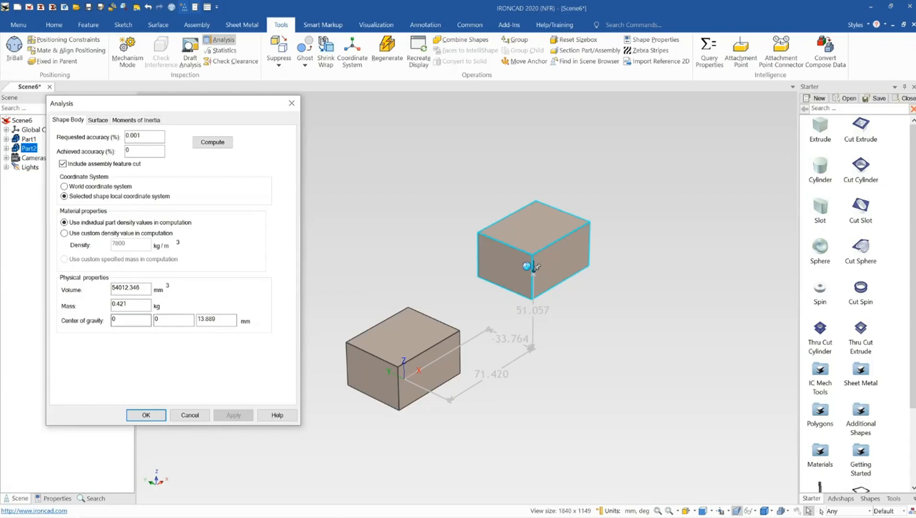
pyautogui.click(172, 320)
pyautogui.click(225, 320)
pyautogui.press('Return')
# Step: Reopen the Analysis tool for the second block and recompute its physical properties in the world coordinate system
pyautogui.moveTo(520, 261); pyautogui.dragTo(568, 263, button='middle')
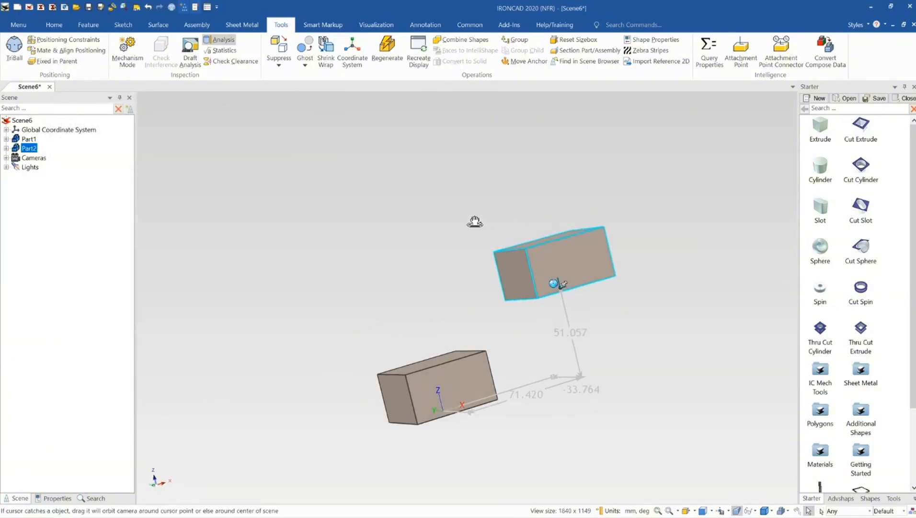
pyautogui.moveTo(588, 294); pyautogui.dragTo(599, 311, button='middle')
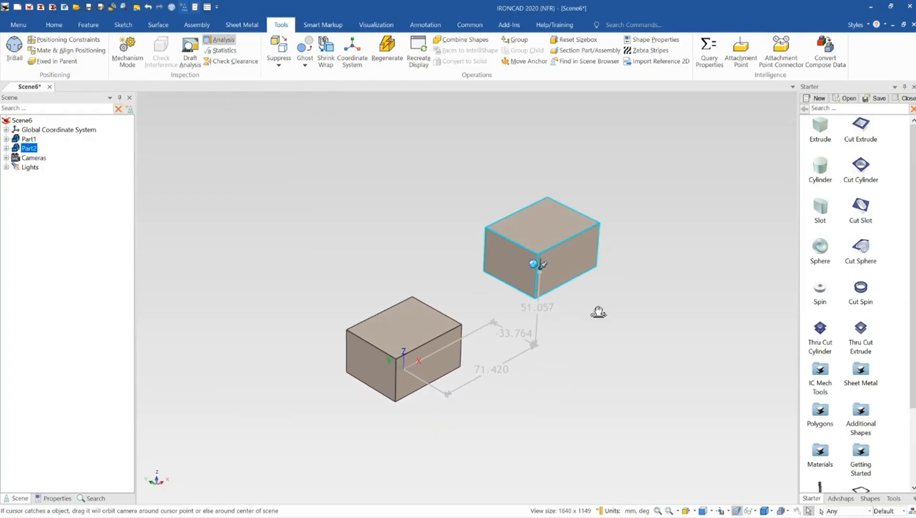
pyautogui.click(225, 46)
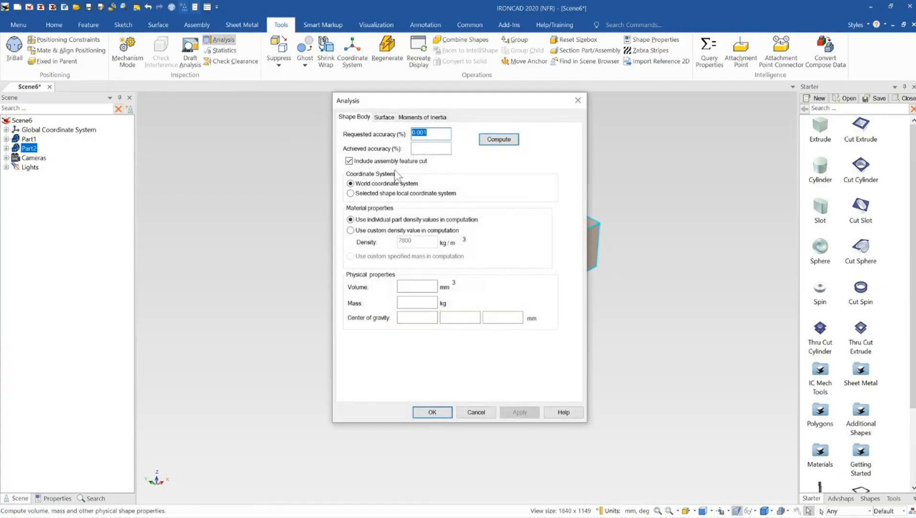
pyautogui.moveTo(443, 104); pyautogui.dragTo(193, 117)
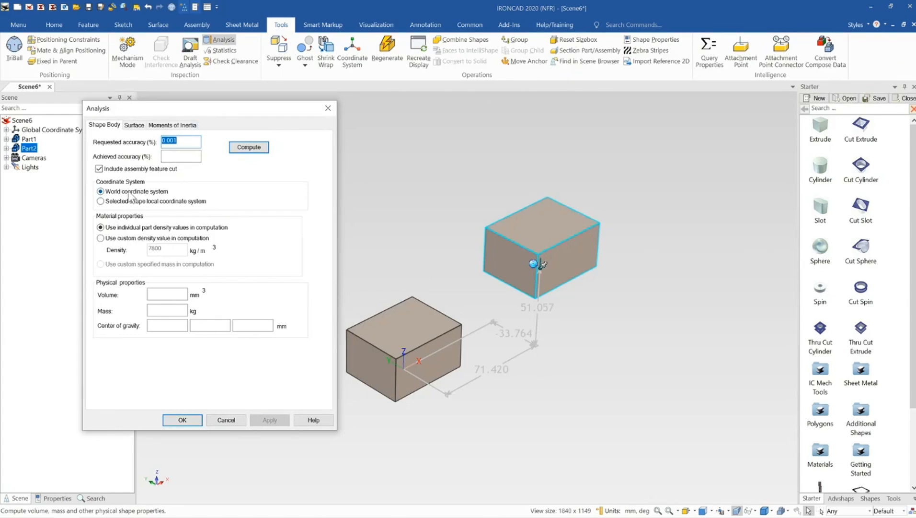
pyautogui.click(258, 150)
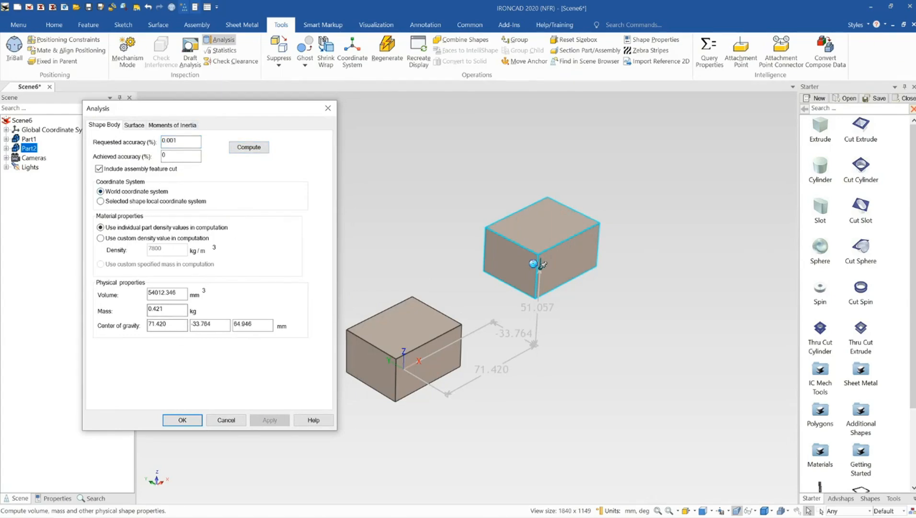
# Step: Check the local coordinate system and custom density options for the second block, restoring world coordinates and individual part density before closing the analysis
pyautogui.click(133, 201)
pyautogui.click(153, 191)
pyautogui.click(180, 239)
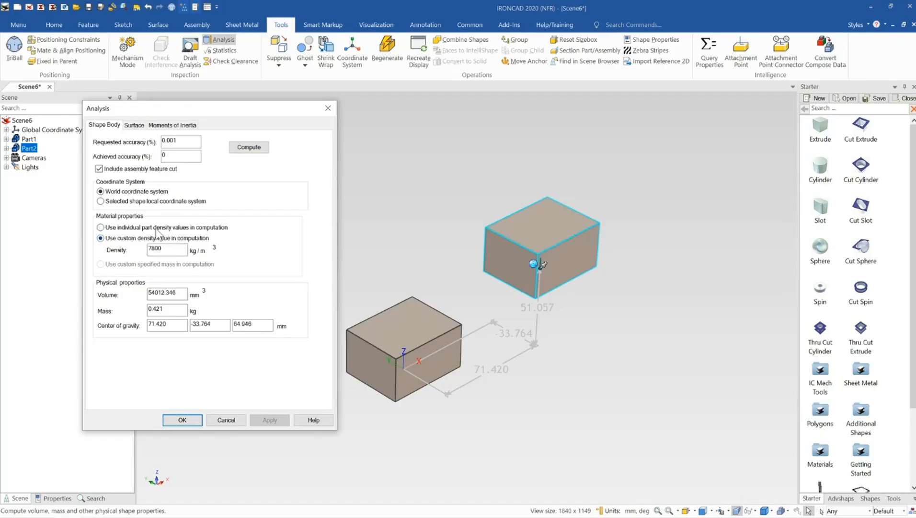
pyautogui.click(158, 228)
pyautogui.click(192, 419)
pyautogui.click(559, 416)
# Step: Apply Metal Aluminium to the first block and a different metal to the second block from the Materials catalog
pyautogui.scroll(1, 527, 235)
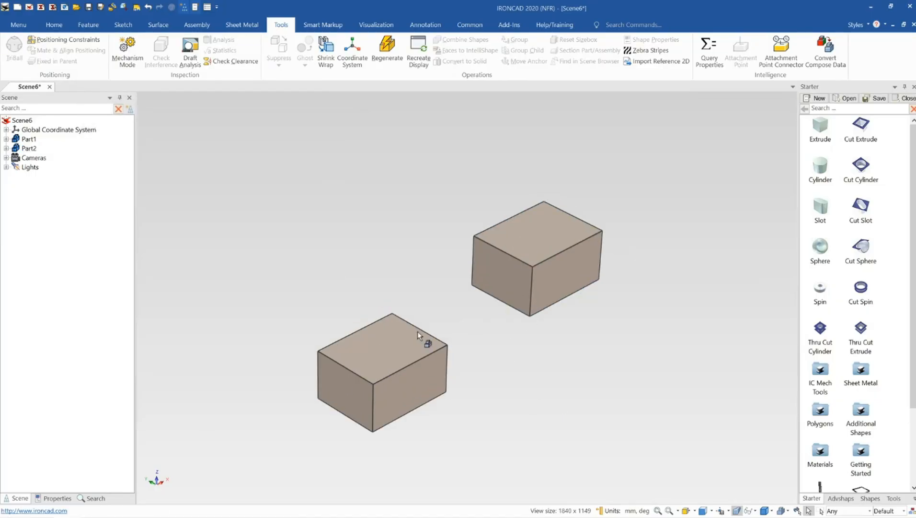
pyautogui.click(820, 451)
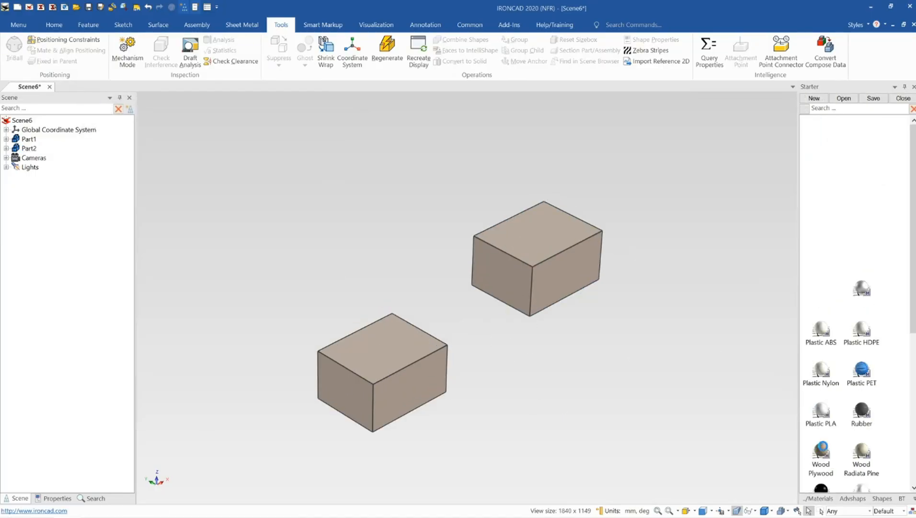
pyautogui.moveTo(868, 216); pyautogui.dragTo(424, 354)
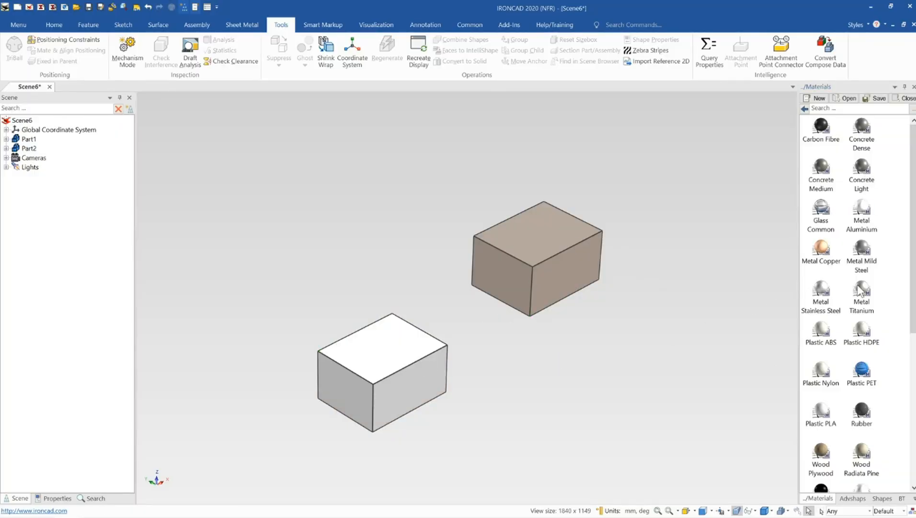
pyautogui.moveTo(863, 290); pyautogui.dragTo(561, 241)
pyautogui.click(805, 108)
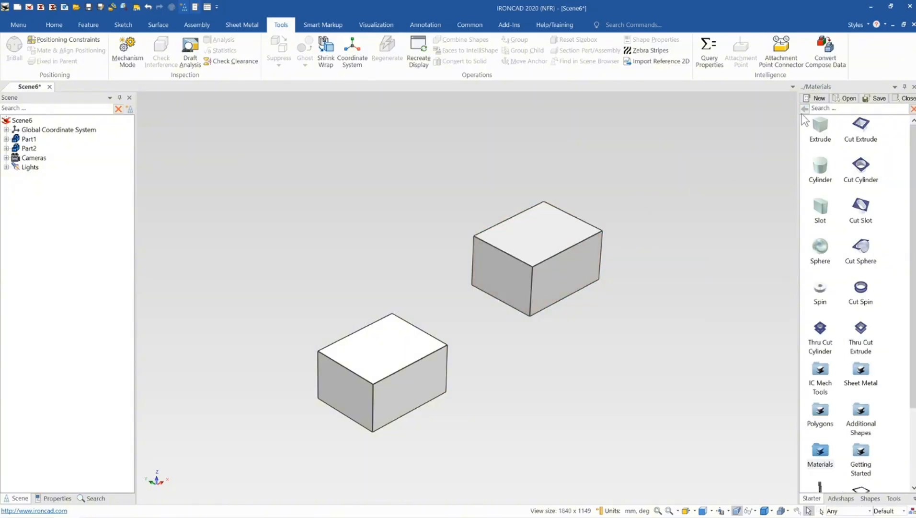
# Step: Select the second block and check the density from its new material in the Analysis tool
pyautogui.click(535, 232)
pyautogui.click(374, 345)
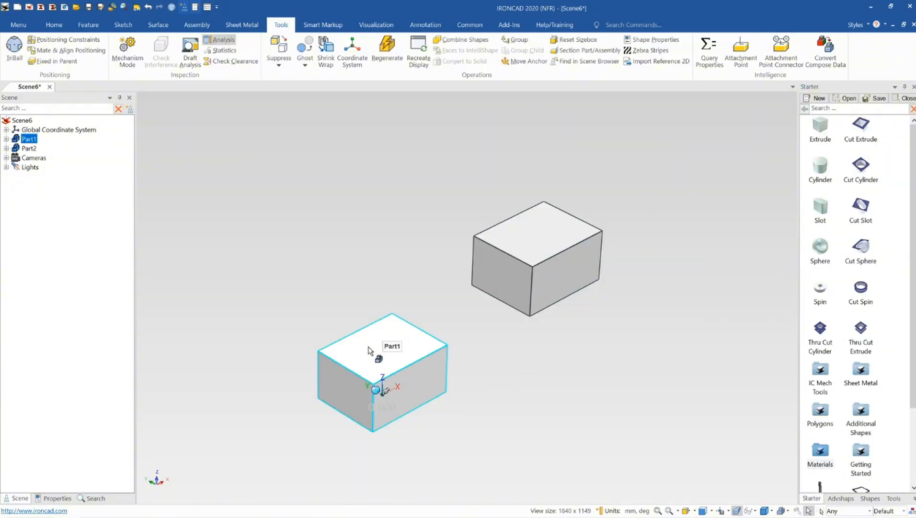
pyautogui.click(387, 229)
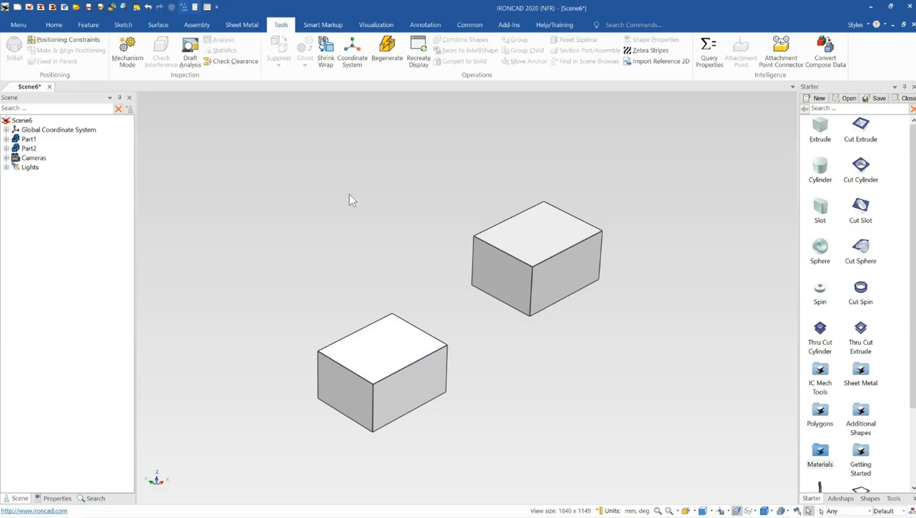
pyautogui.click(559, 236)
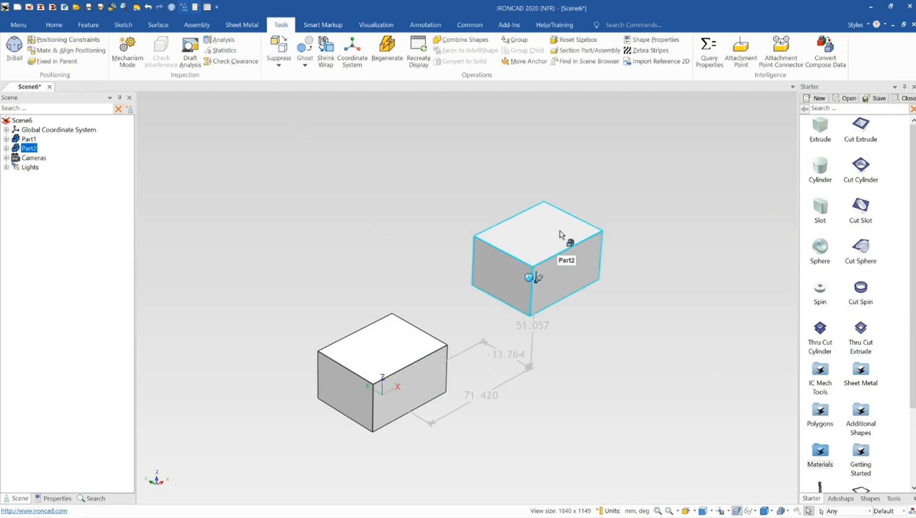
pyautogui.click(220, 39)
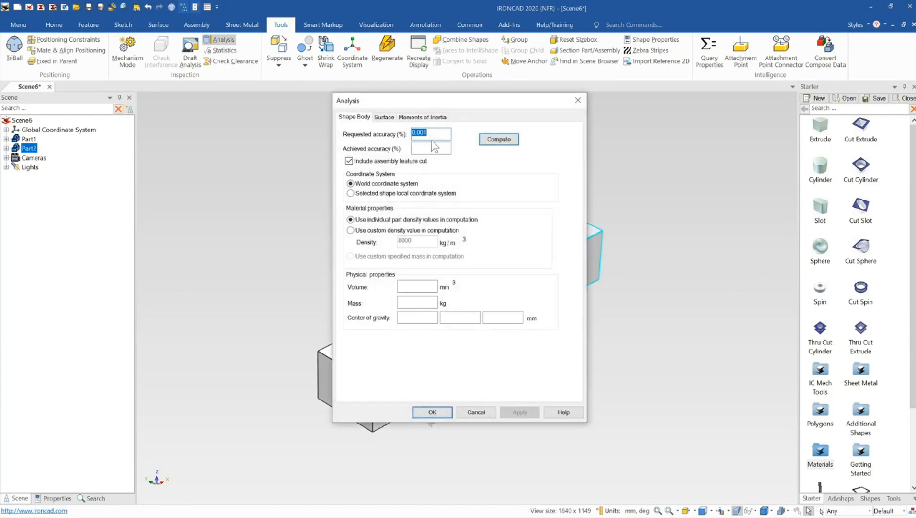
pyautogui.moveTo(481, 106); pyautogui.dragTo(698, 112)
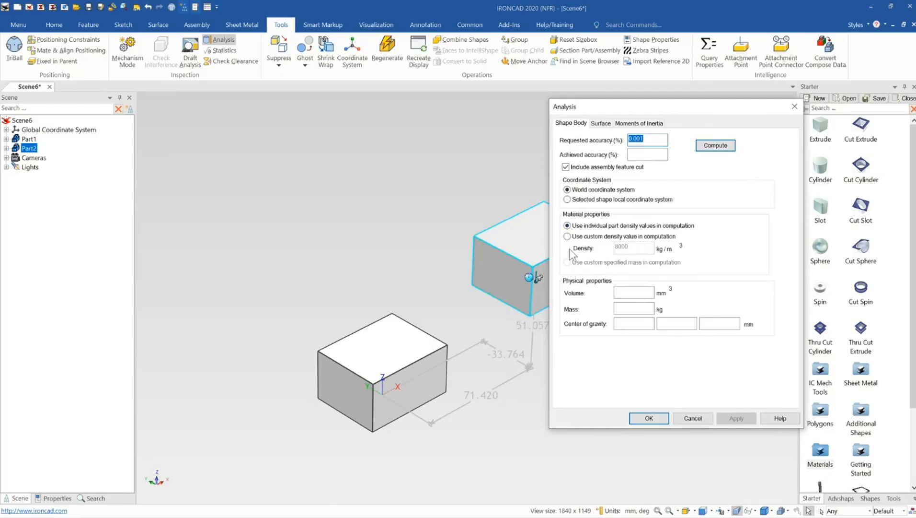
pyautogui.click(649, 418)
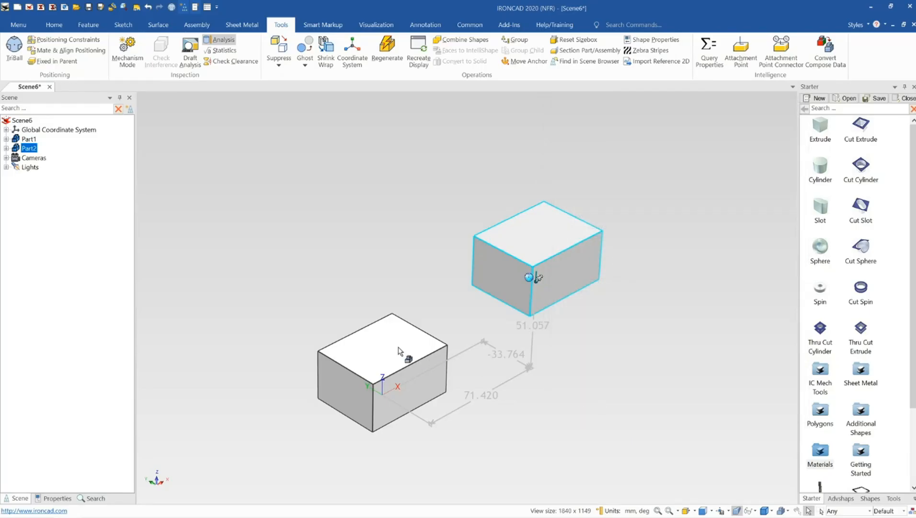
# Step: Check the first block's material density in the Analysis tool, closing it and clearing the selection when done
pyautogui.click(404, 355)
pyautogui.click(224, 39)
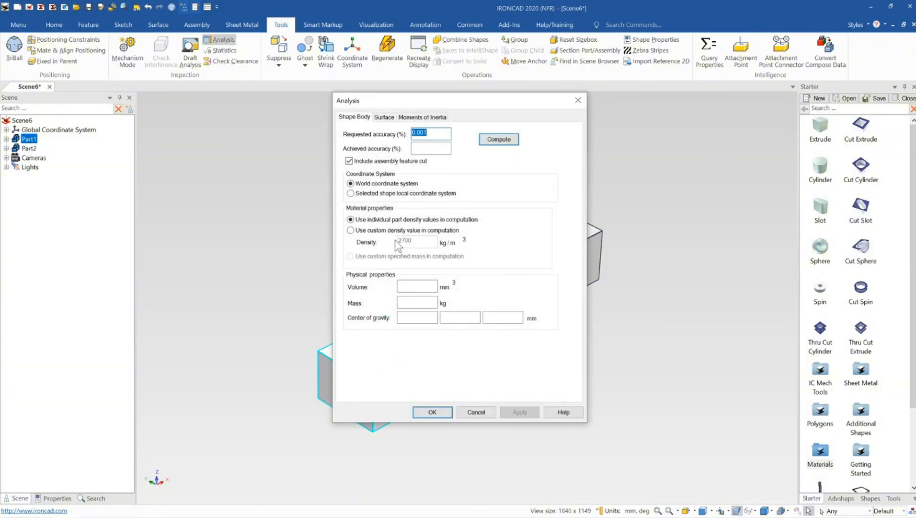
pyautogui.moveTo(428, 101); pyautogui.dragTo(614, 112)
pyautogui.click(631, 417)
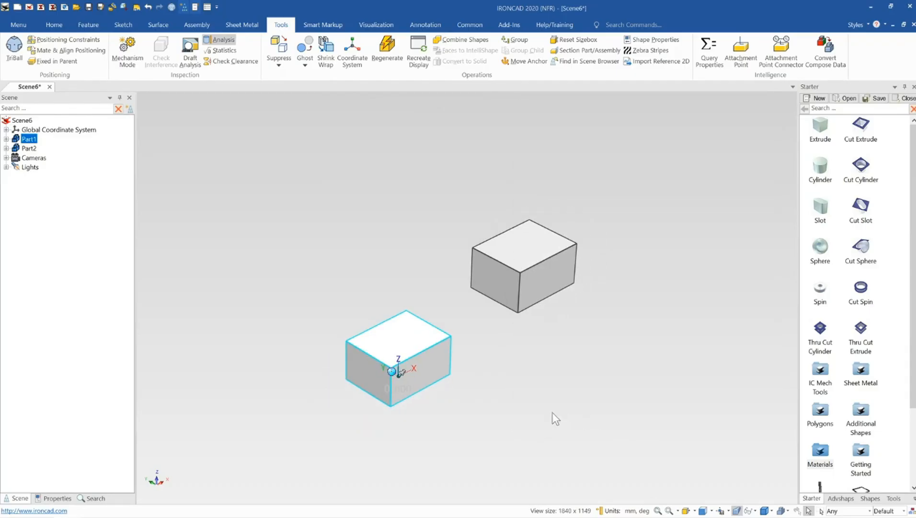
pyautogui.click(511, 420)
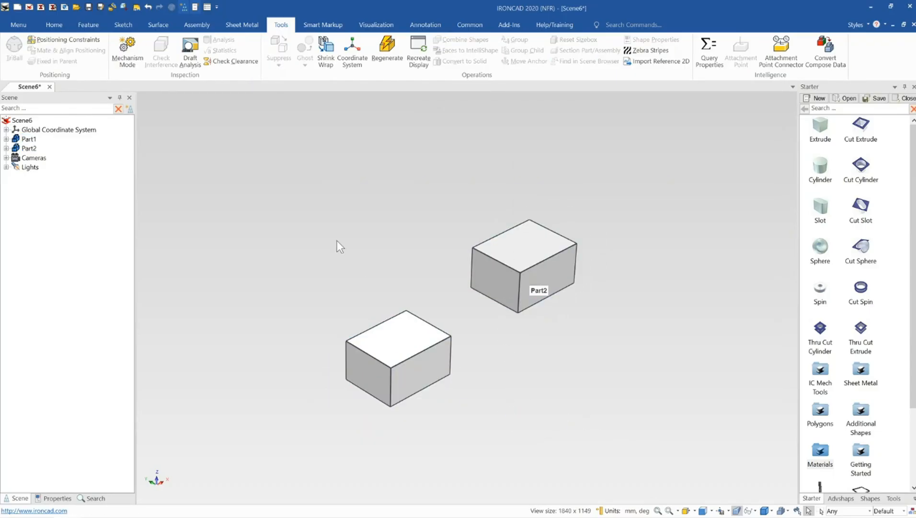
# Step: Select both blocks together and combine them into an assembly
pyautogui.moveTo(278, 176); pyautogui.dragTo(701, 457)
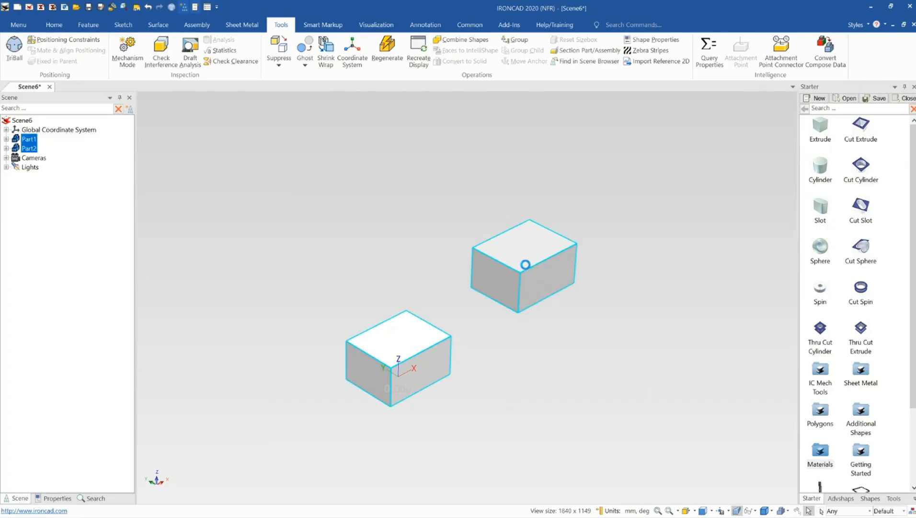
pyautogui.rightClick(526, 262)
pyautogui.click(556, 125)
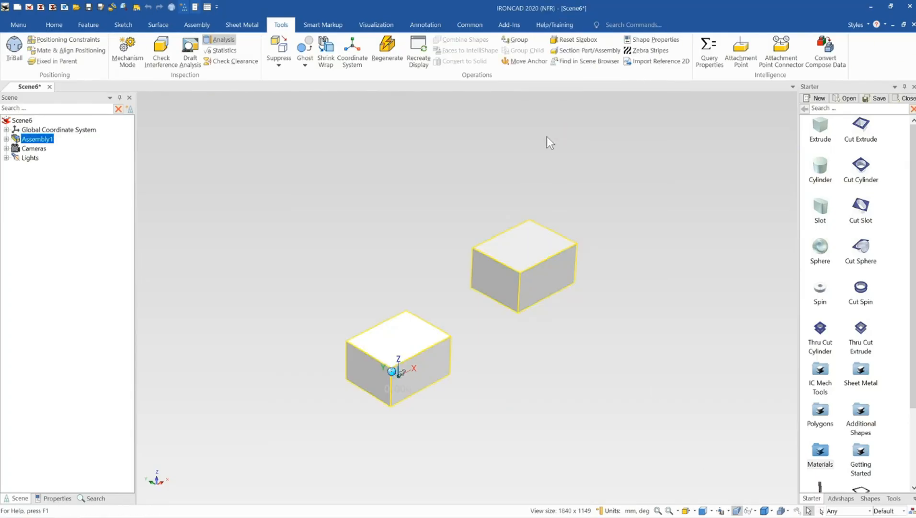
# Step: Compute the assembly's physical properties in the world coordinate system using the individual part density values
pyautogui.click(220, 42)
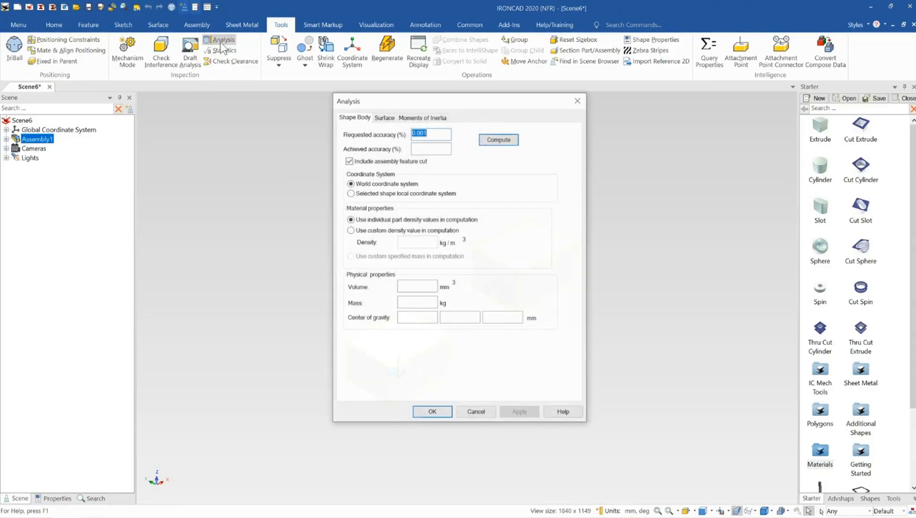
pyautogui.click(490, 142)
pyautogui.moveTo(460, 101); pyautogui.dragTo(615, 118)
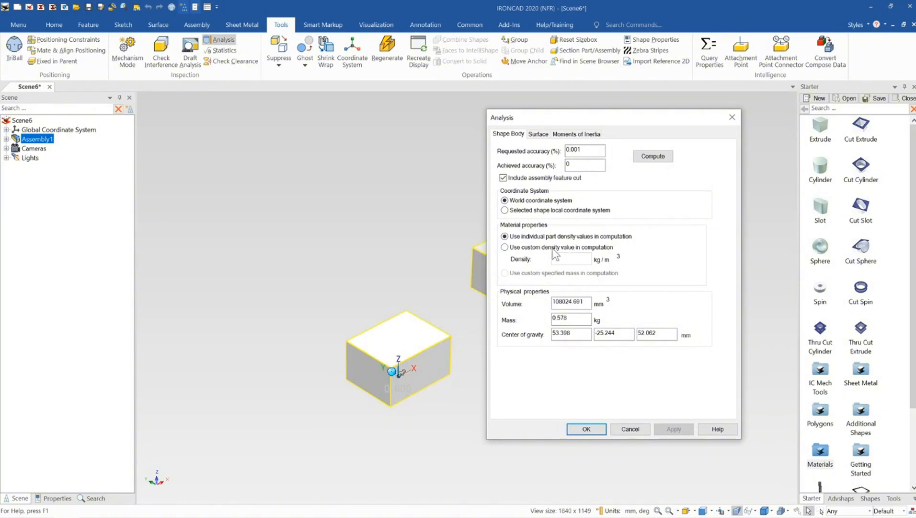
pyautogui.moveTo(597, 124); pyautogui.dragTo(653, 124)
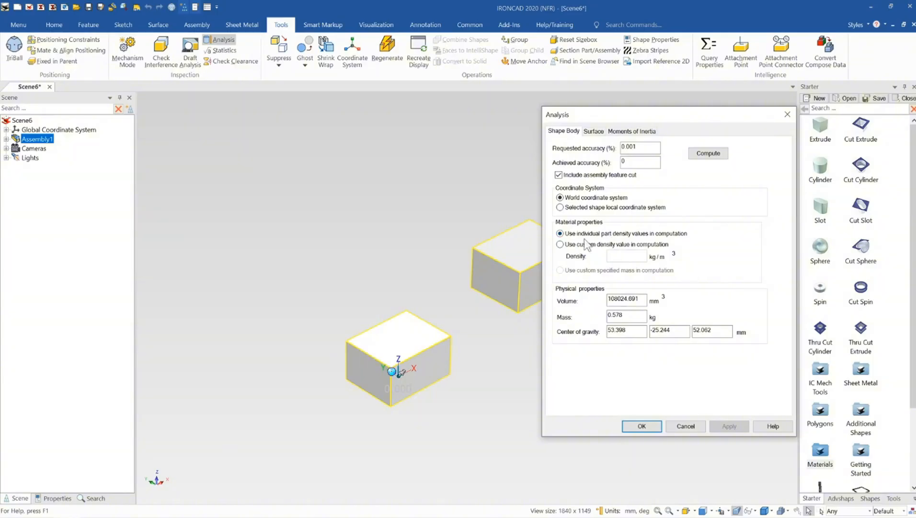
# Step: Recompute the assembly's physical properties with a custom density of 2700 kg/m³, check the mass, and accept the analysis
pyautogui.click(560, 245)
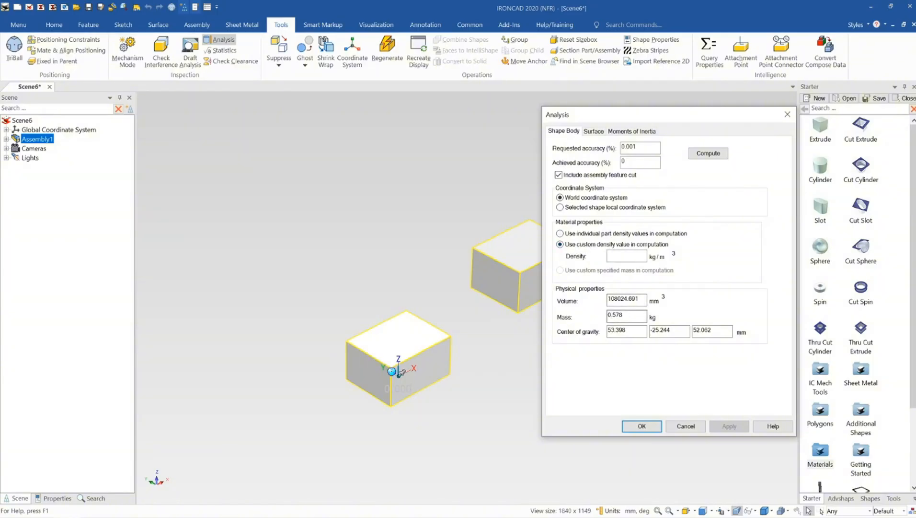
pyautogui.click(626, 255)
pyautogui.click(709, 154)
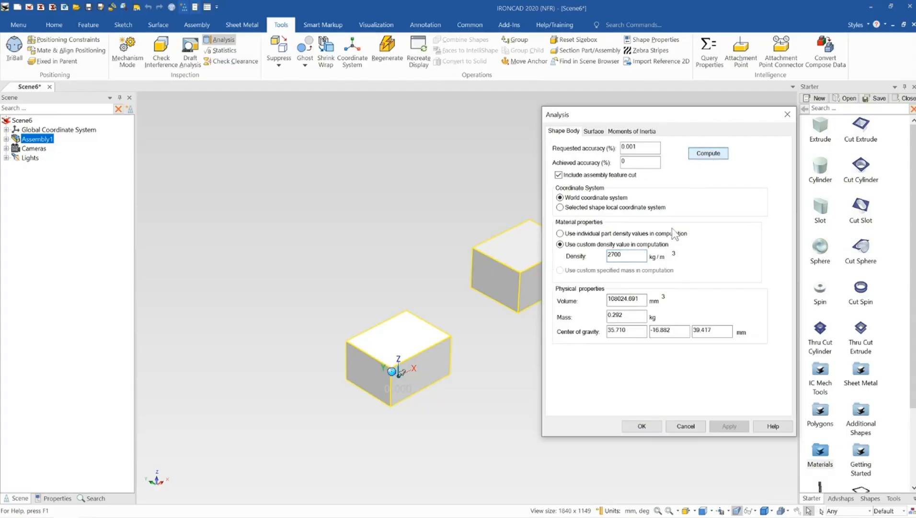
pyautogui.moveTo(627, 315); pyautogui.dragTo(620, 316)
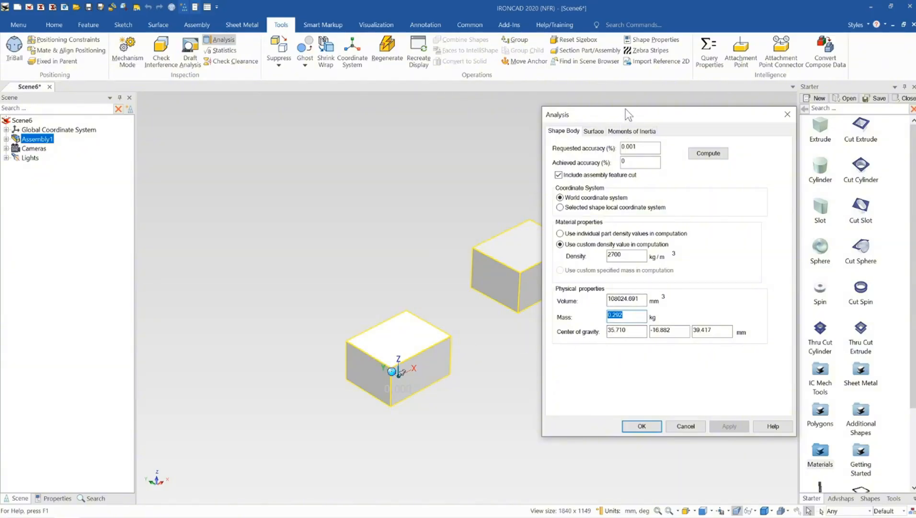
pyautogui.moveTo(626, 111); pyautogui.dragTo(134, 103)
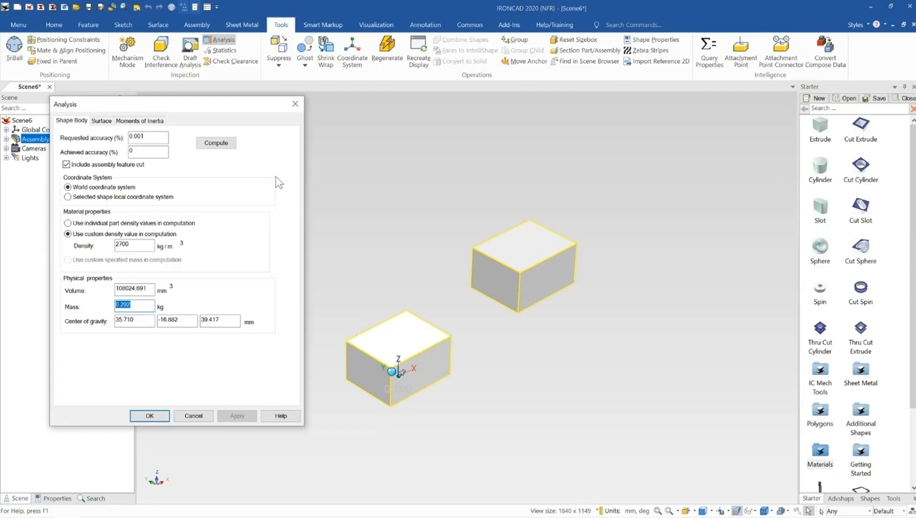
pyautogui.click(149, 415)
pyautogui.click(326, 284)
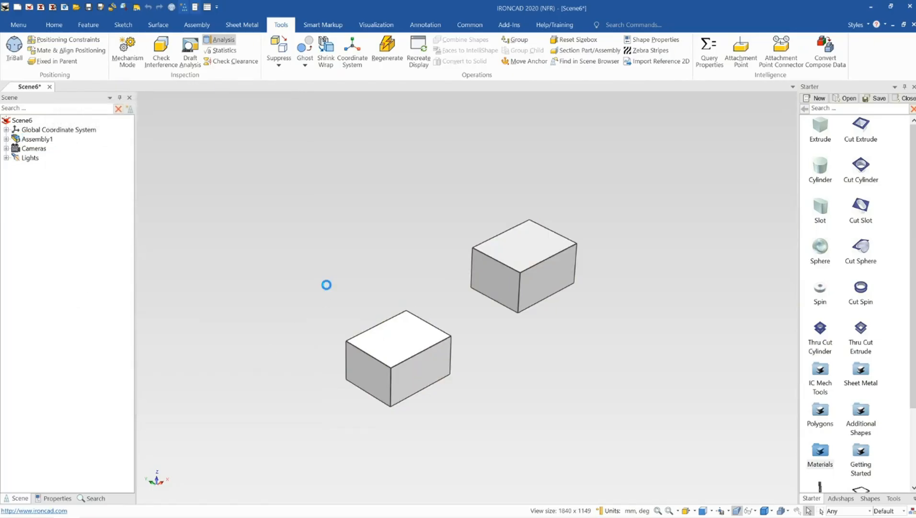
pyautogui.moveTo(325, 284); pyautogui.dragTo(384, 348, button='middle')
pyautogui.click(395, 363)
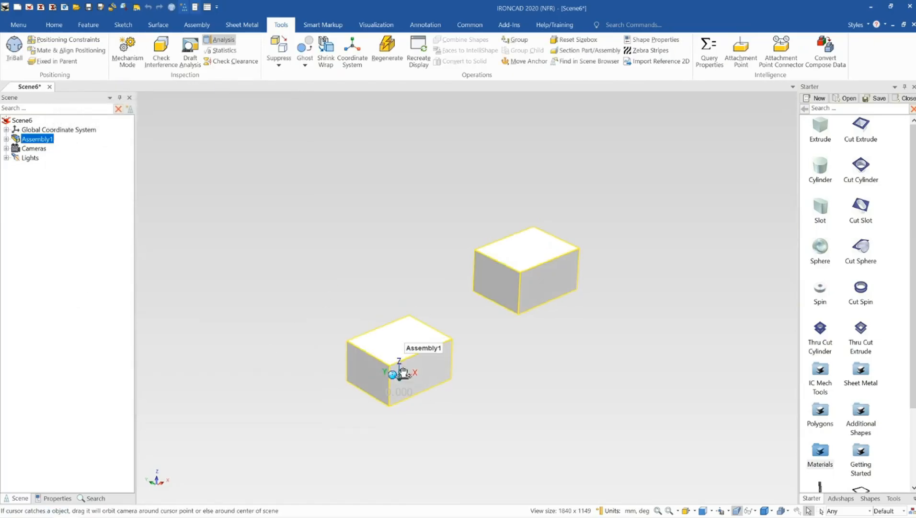
pyautogui.click(421, 369)
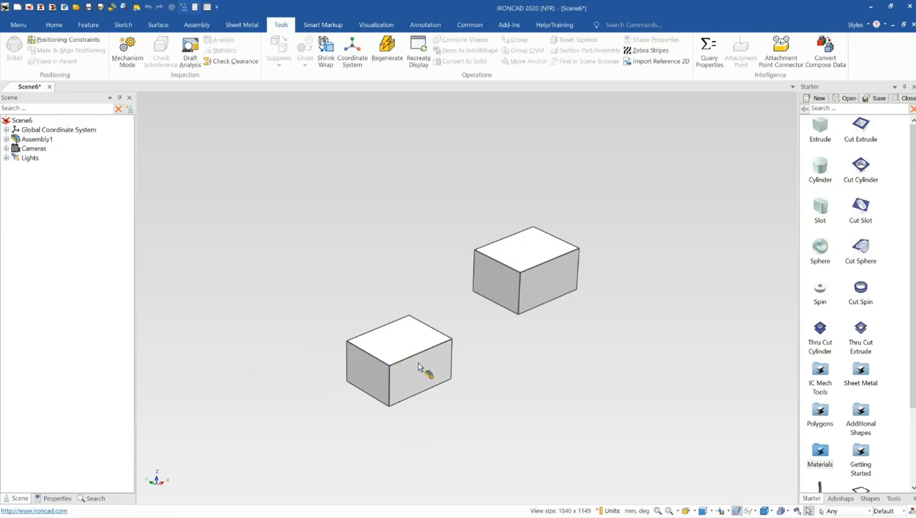
pyautogui.click(554, 279)
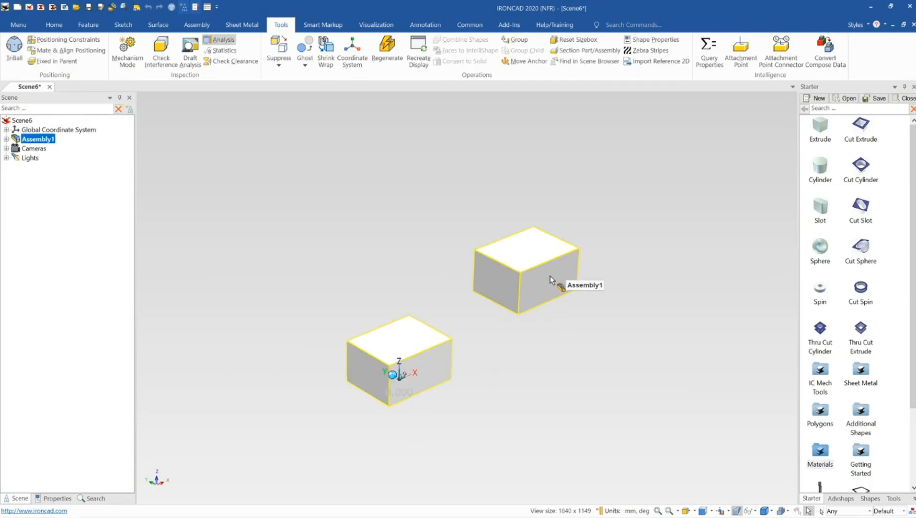
pyautogui.click(551, 277)
pyautogui.click(560, 260)
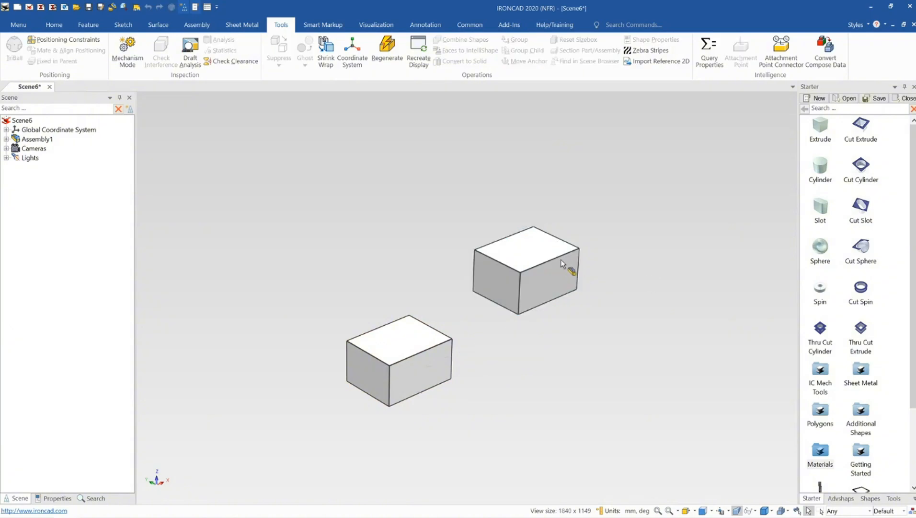
pyautogui.click(544, 265)
pyautogui.click(526, 296)
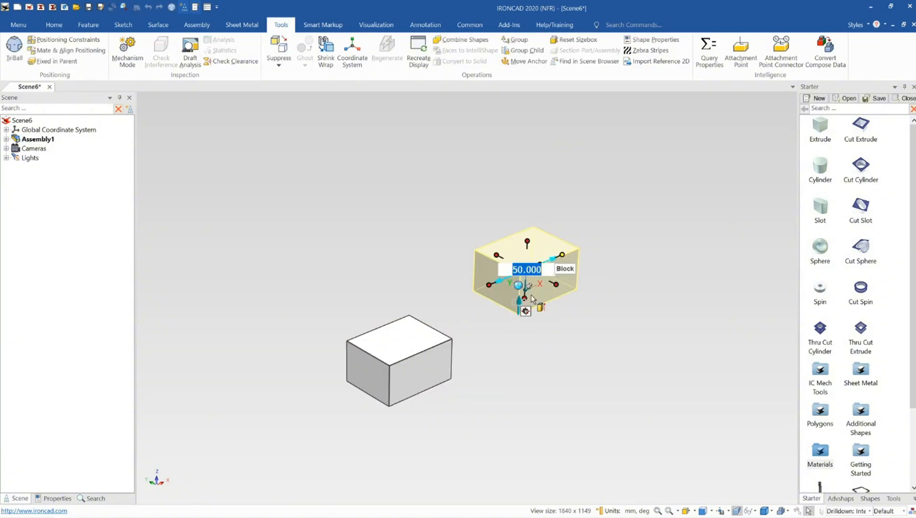
pyautogui.click(623, 278)
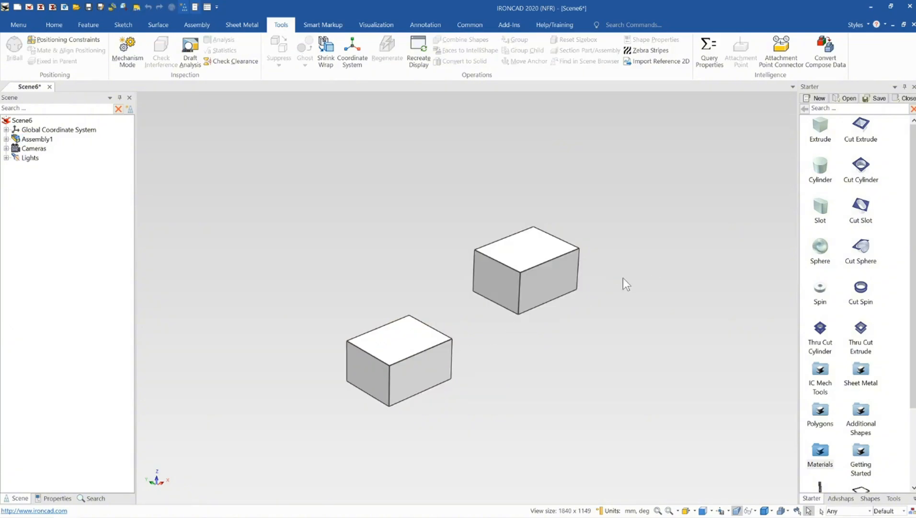
# Step: Move the assembly's anchor about 496 mm along X away from the blocks with the TriBall, and reselect the assembly
pyautogui.click(529, 271)
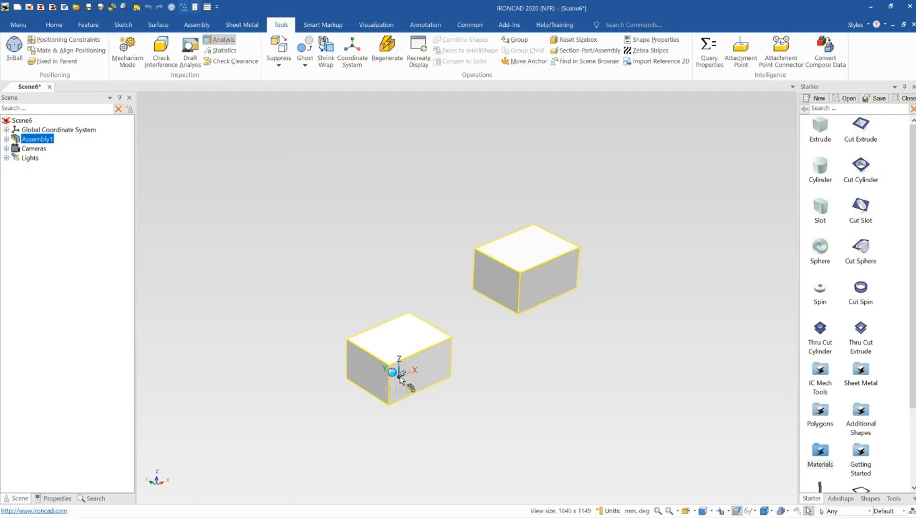
pyautogui.press('F10')
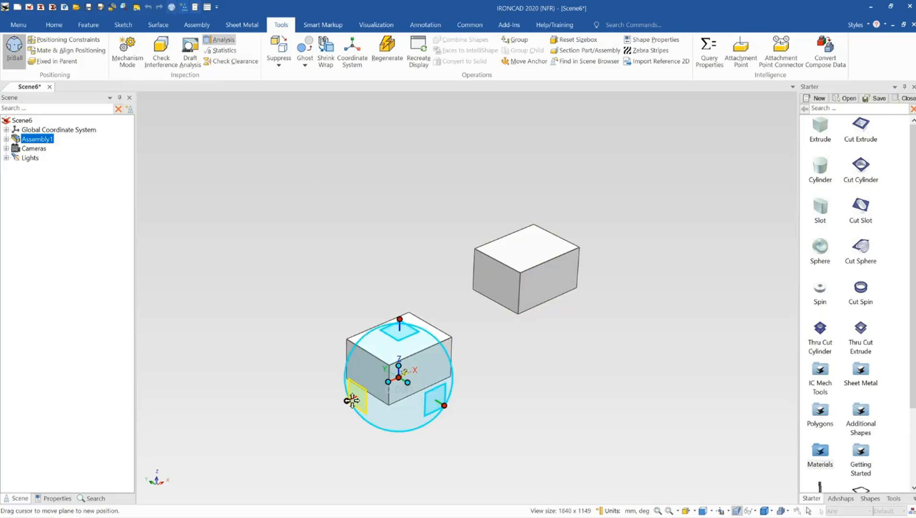
pyautogui.moveTo(353, 401); pyautogui.dragTo(805, 186)
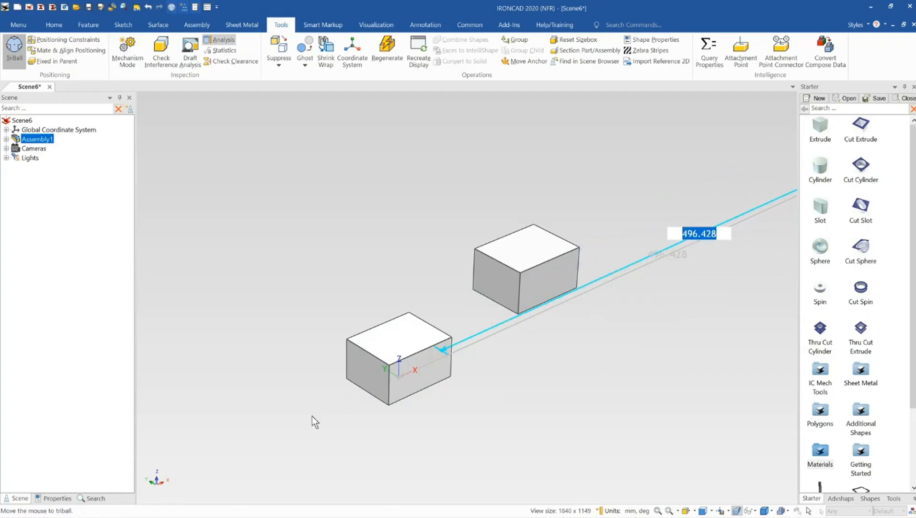
pyautogui.scroll(-2, 644, 220)
pyautogui.click(573, 166)
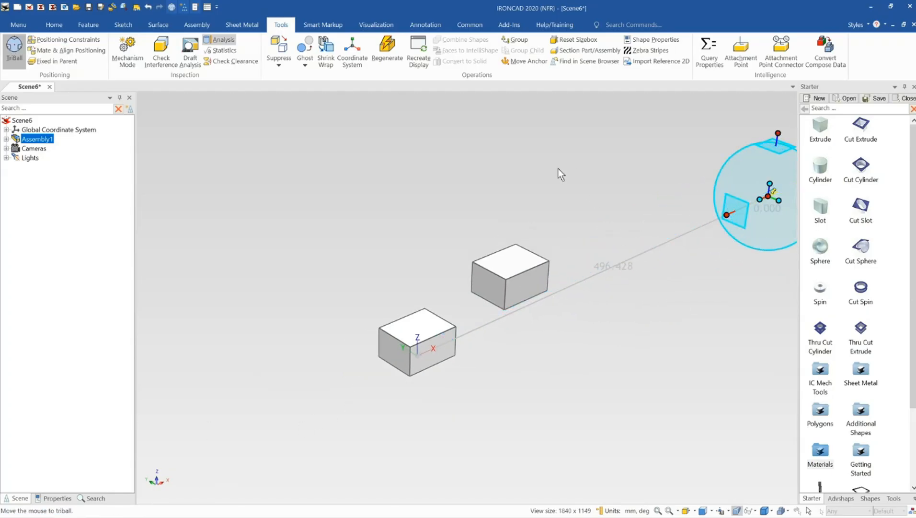
pyautogui.click(536, 194)
pyautogui.click(490, 273)
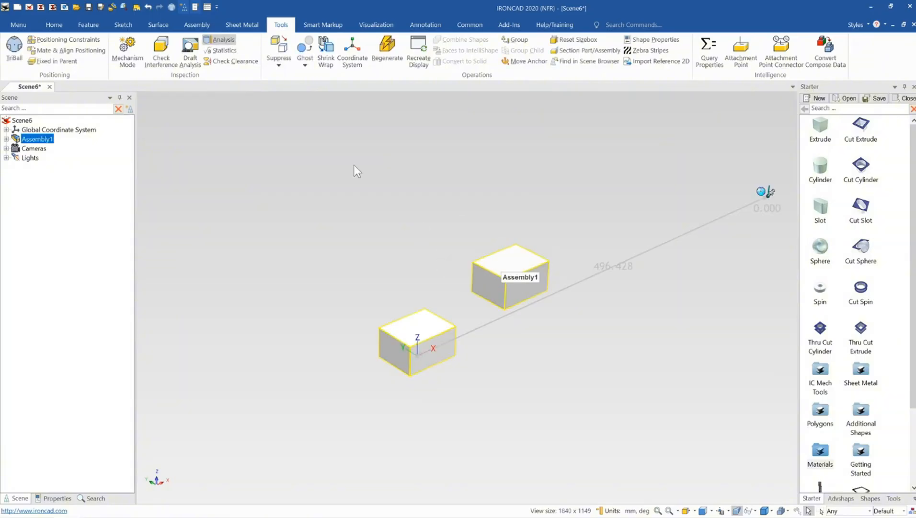
# Step: Compute the assembly's physical properties with individual part densities in the world and then the selected shape's local coordinate system, checking the centre of gravity
pyautogui.click(220, 39)
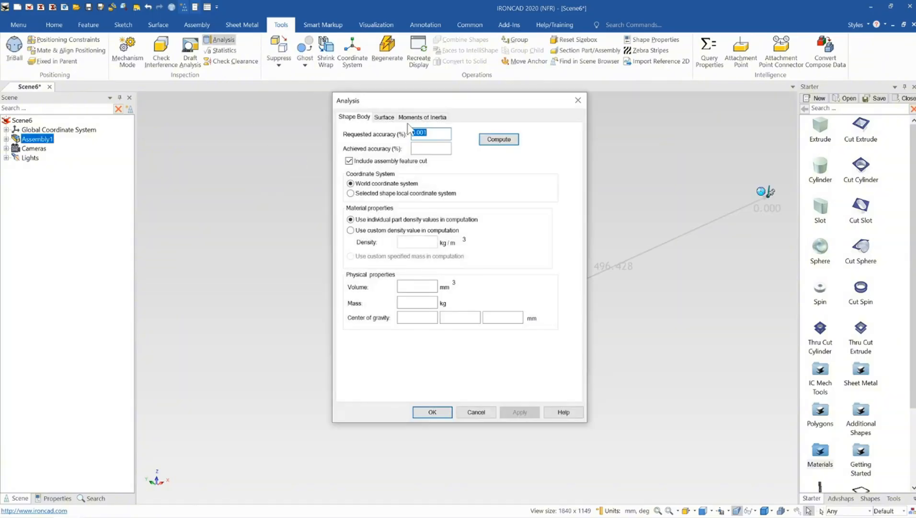
pyautogui.moveTo(415, 102); pyautogui.dragTo(225, 104)
pyautogui.click(311, 145)
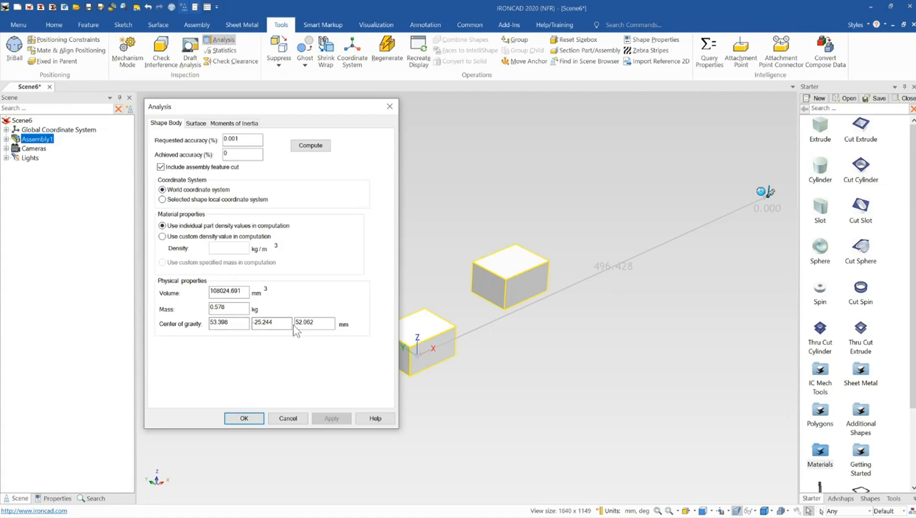
pyautogui.moveTo(317, 106); pyautogui.dragTo(267, 123)
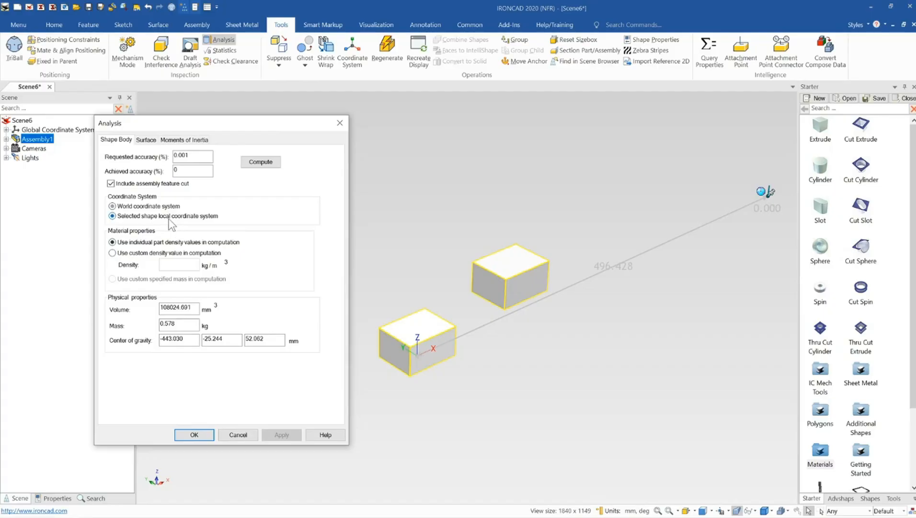
pyautogui.doubleClick(175, 338)
pyautogui.click(185, 338)
# Step: Compute the assembly's surface area in the Analysis tool and check the value
pyautogui.click(152, 138)
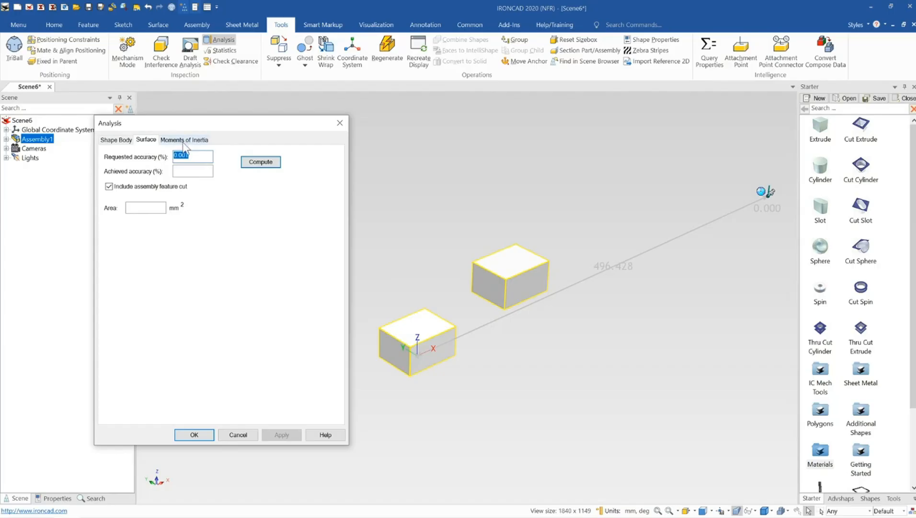
pyautogui.click(257, 162)
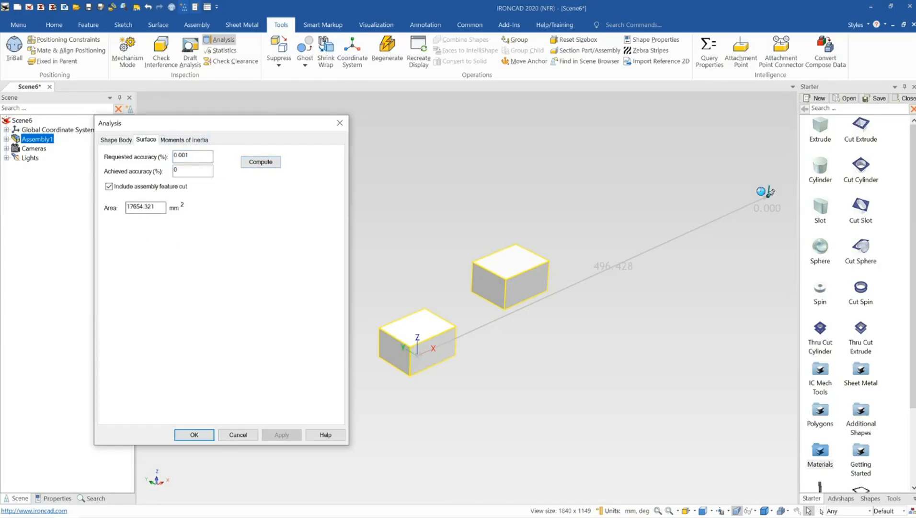
pyautogui.moveTo(156, 207); pyautogui.dragTo(126, 207)
pyautogui.click(156, 207)
# Step: Compute the assembly's moments of inertia at the centre of gravity, comparing the world and local coordinate systems with individual part densities
pyautogui.click(184, 139)
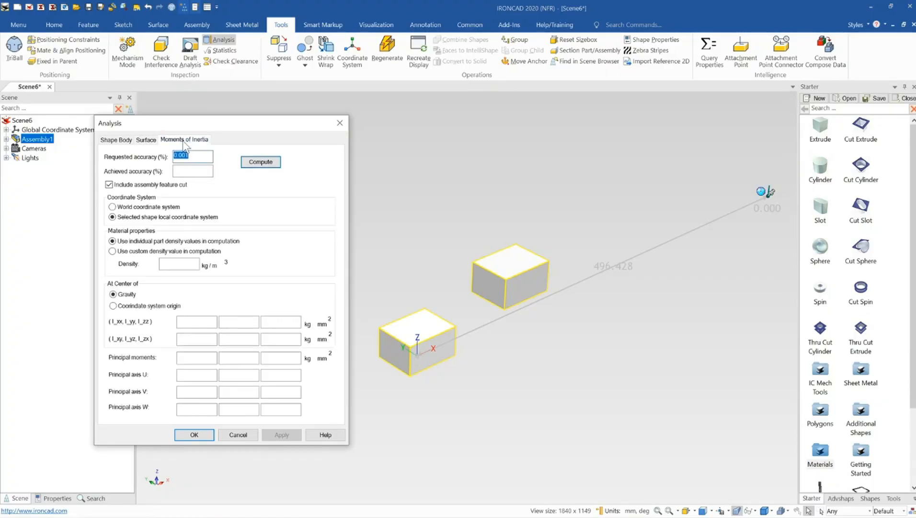
pyautogui.moveTo(213, 120); pyautogui.dragTo(255, 104)
pyautogui.click(304, 147)
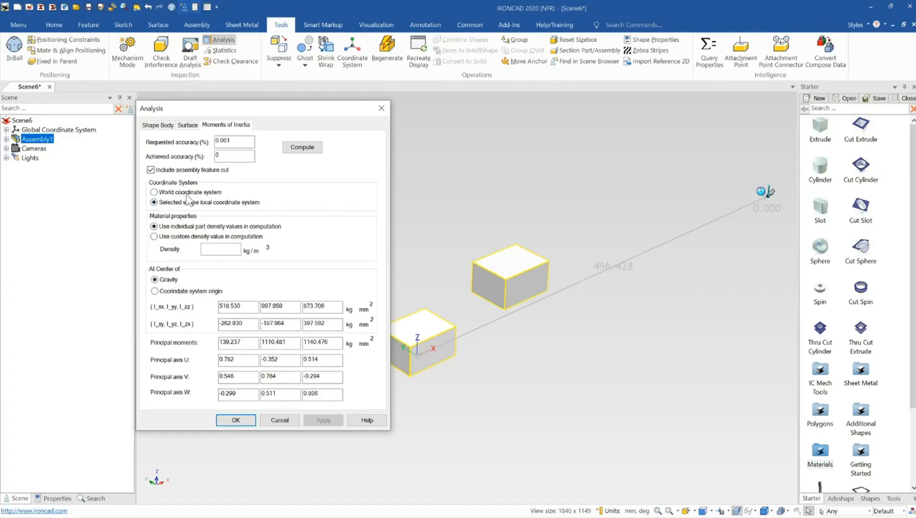
pyautogui.click(303, 148)
pyautogui.click(204, 203)
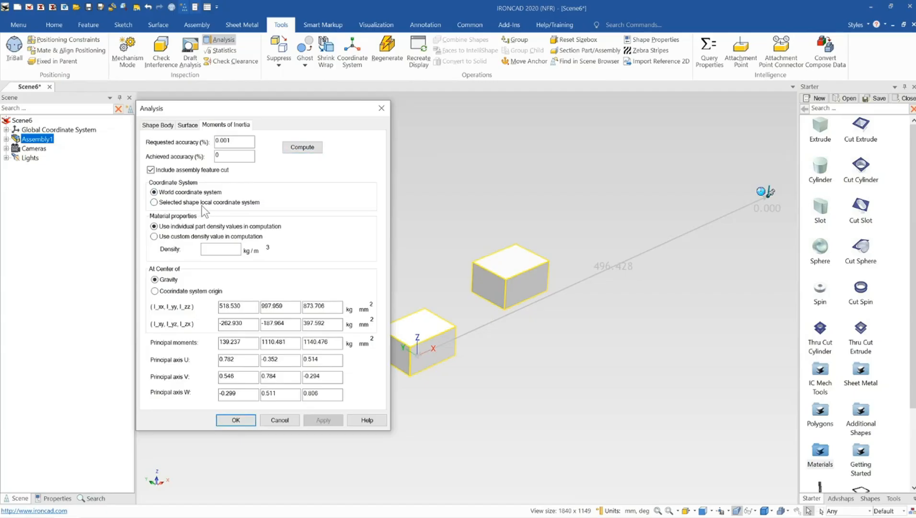
pyautogui.click(289, 149)
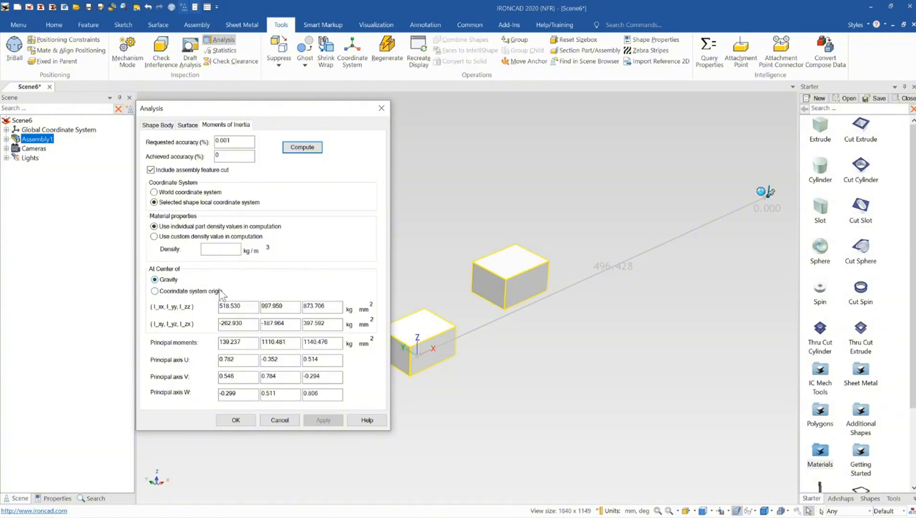
# Step: Recompute the moments of inertia at the coordinate system origin in the local coordinate system, and accept the analysis
pyautogui.moveTo(284, 113); pyautogui.dragTo(217, 113)
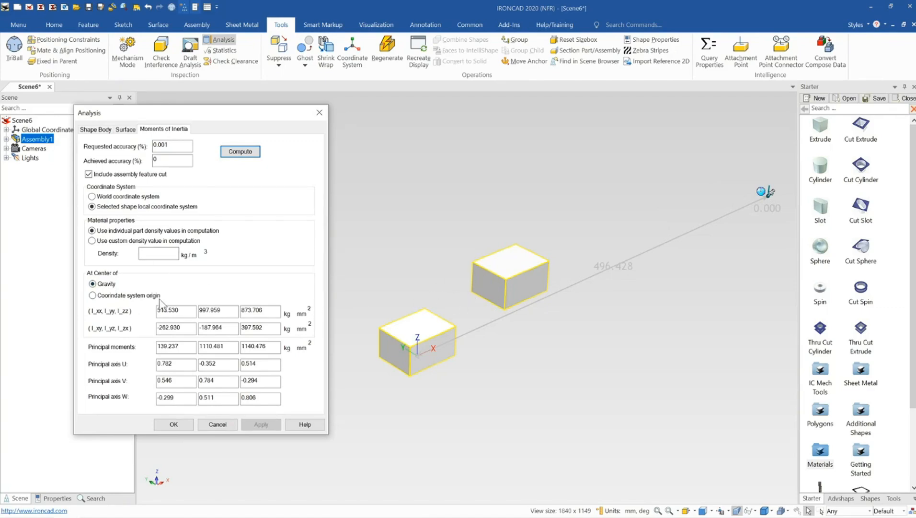
pyautogui.click(142, 296)
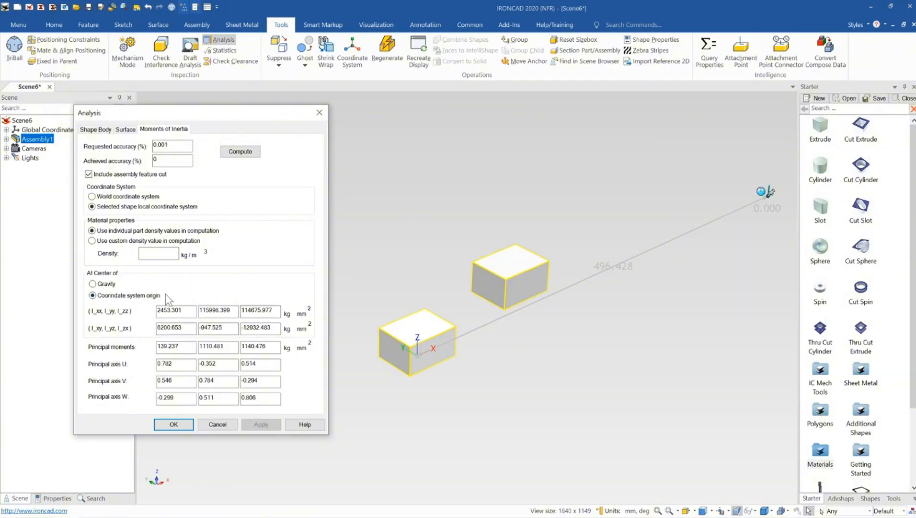
pyautogui.click(237, 152)
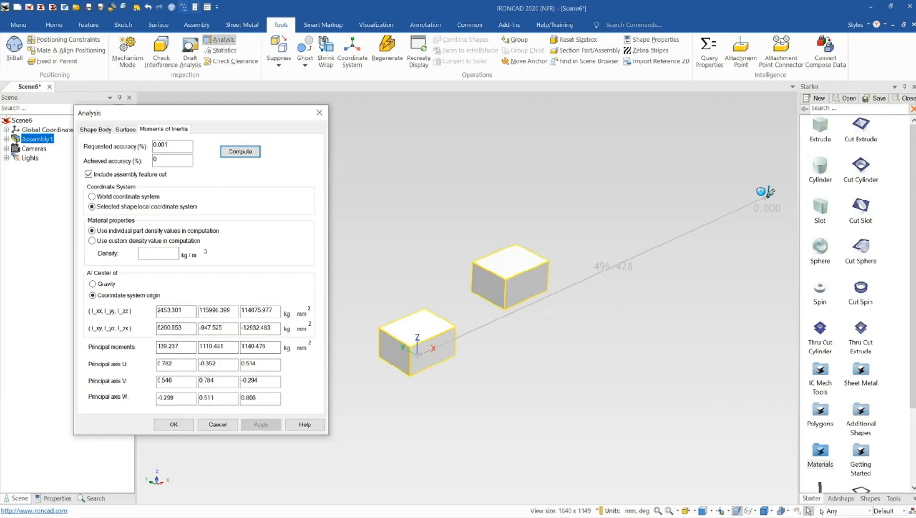
pyautogui.click(174, 424)
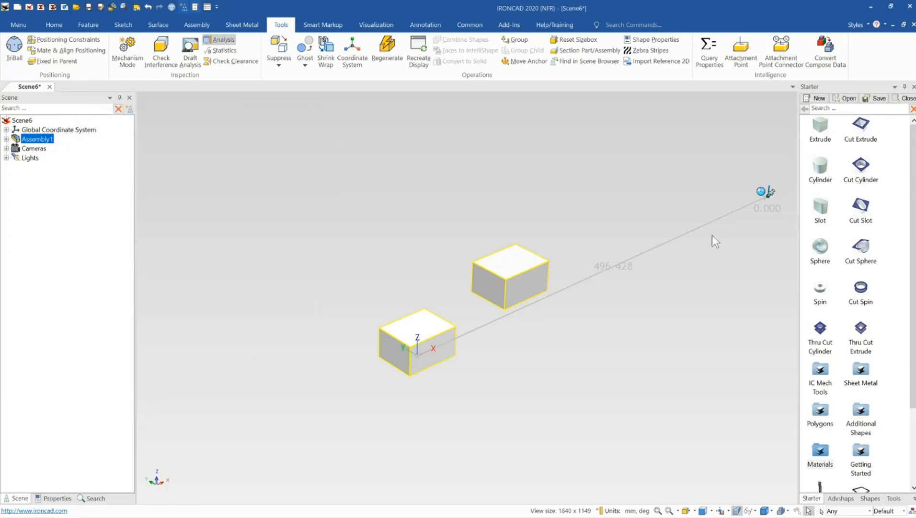
# Step: Move the assembly's anchor onto the second block with the TriBall, about 71, -53 and 79 mm from the world origin in X, Y and Z
pyautogui.click(767, 197)
pyautogui.press('F10')
pyautogui.moveTo(769, 196); pyautogui.dragTo(528, 271)
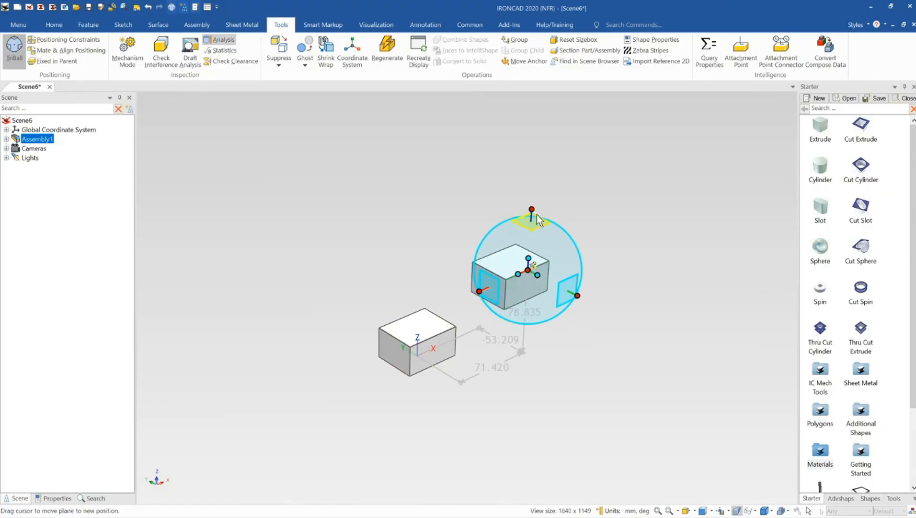
pyautogui.press('F10')
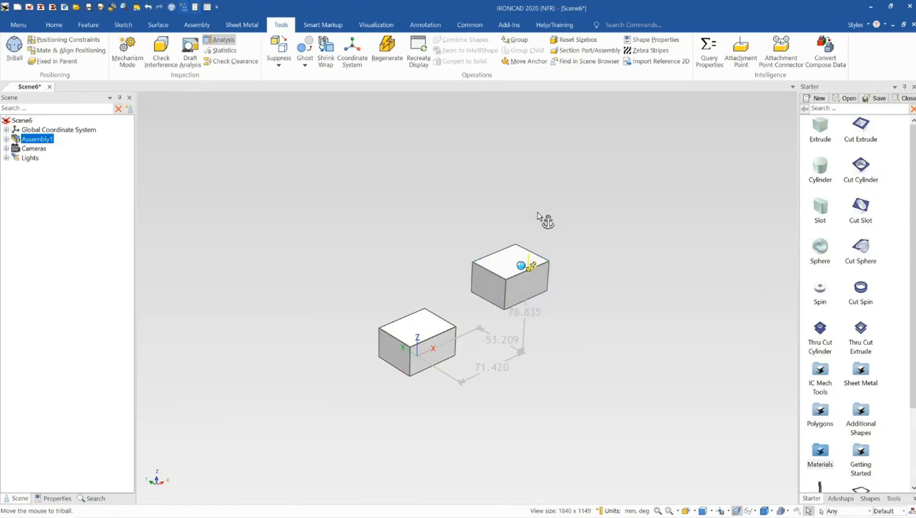
# Step: Compute the moments of inertia in the local coordinate system, first at gravity and then at the coordinate system origin, and accept the analysis
pyautogui.click(222, 40)
pyautogui.click(415, 117)
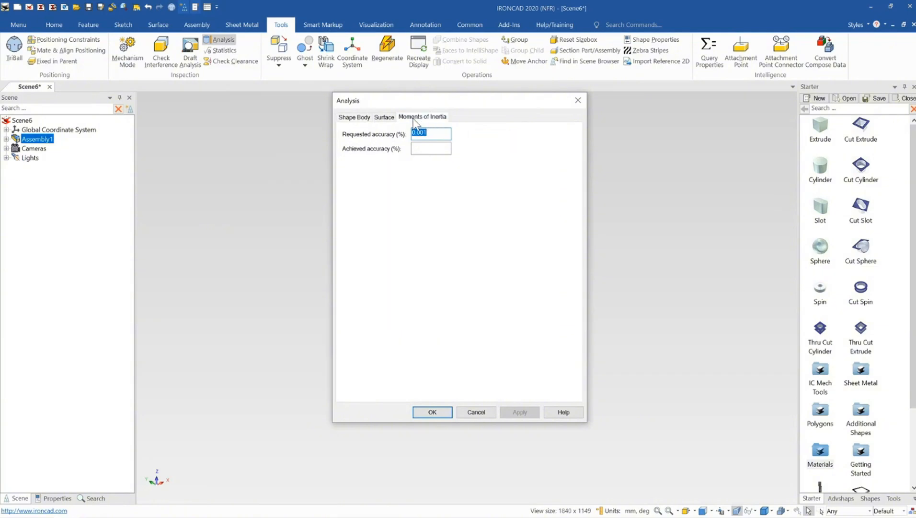
pyautogui.click(499, 139)
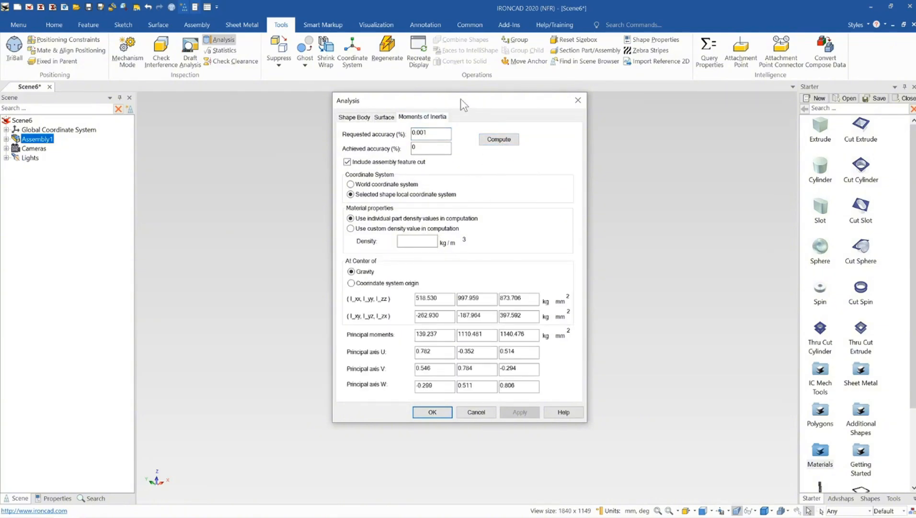
pyautogui.moveTo(461, 103); pyautogui.dragTo(339, 104)
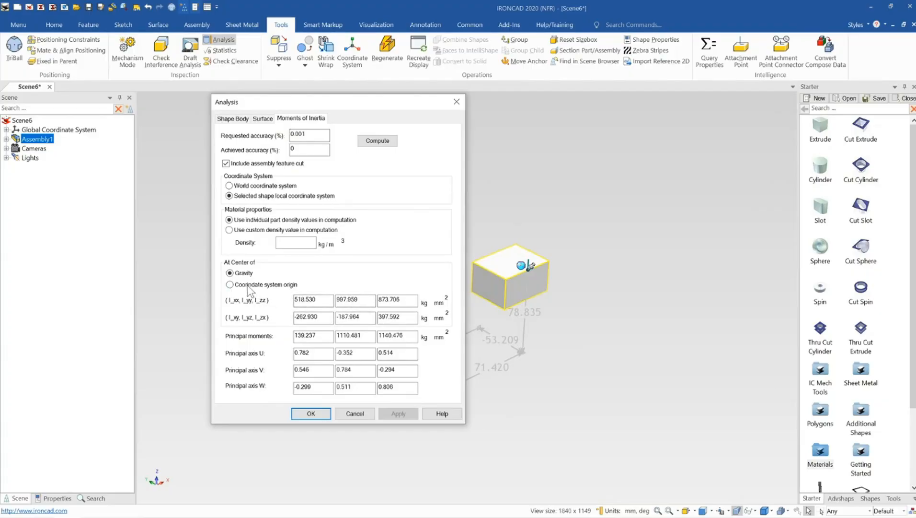
pyautogui.click(265, 285)
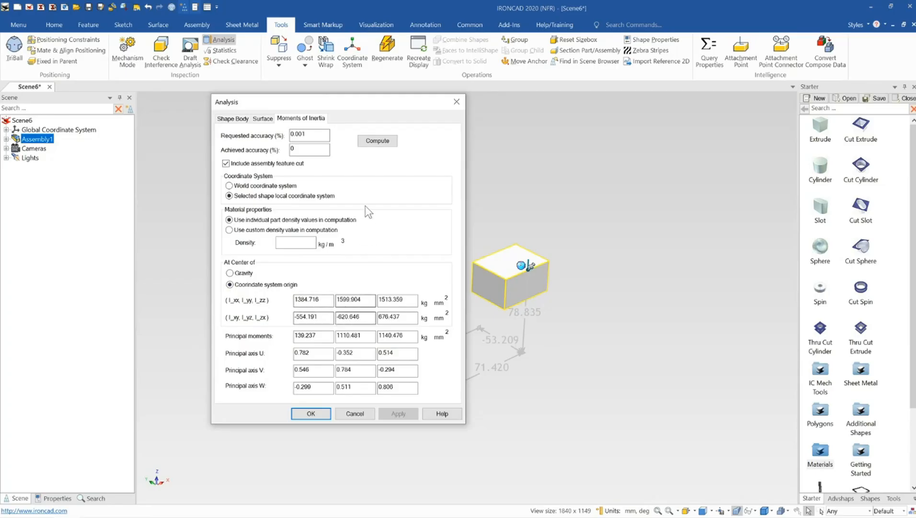
pyautogui.moveTo(359, 108); pyautogui.dragTo(276, 118)
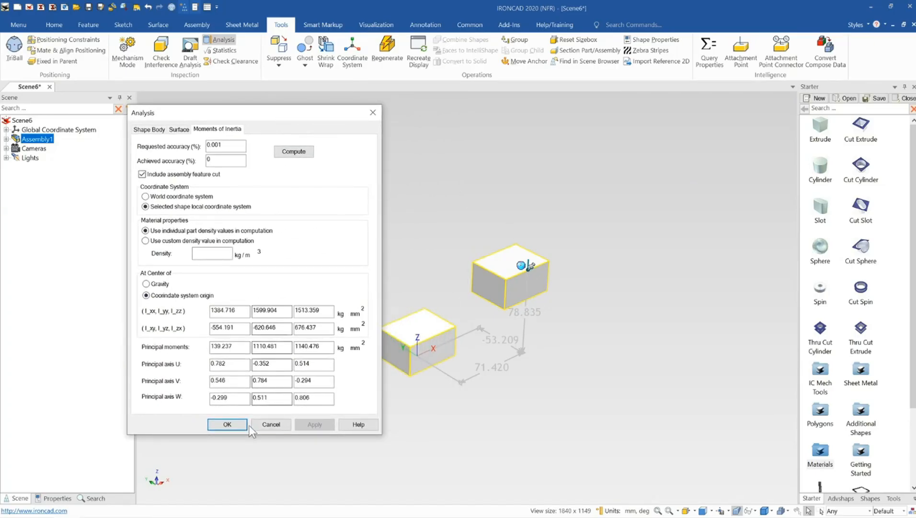
pyautogui.click(227, 425)
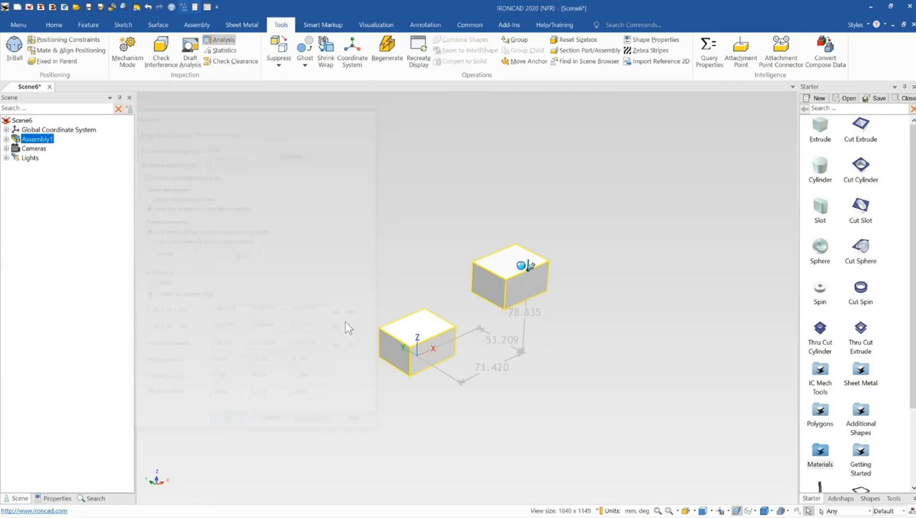
# Step: Move the assembly's anchor onto the block at the world origin with the TriBall, and clear the selection
pyautogui.click(532, 268)
pyautogui.click(584, 231)
pyautogui.click(514, 278)
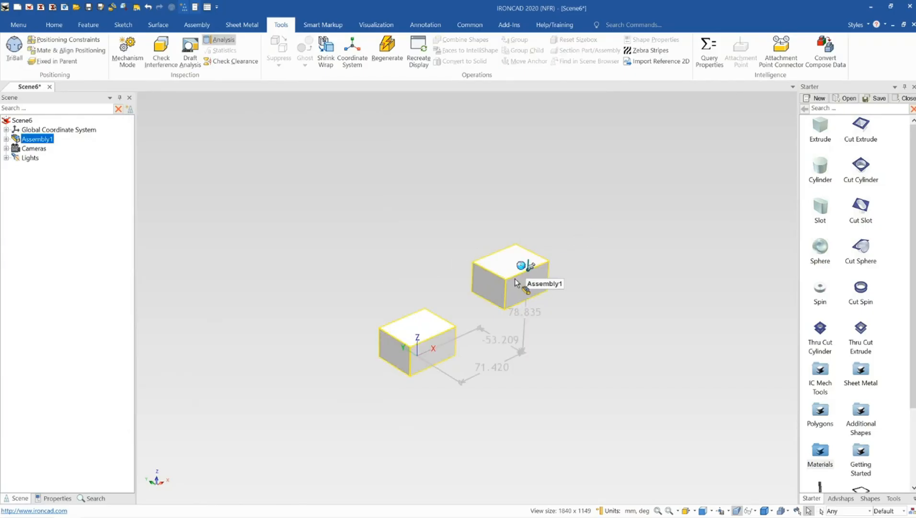
pyautogui.click(527, 270)
pyautogui.press('F10')
pyautogui.moveTo(528, 270); pyautogui.dragTo(434, 336)
pyautogui.press('F10')
pyautogui.click(350, 196)
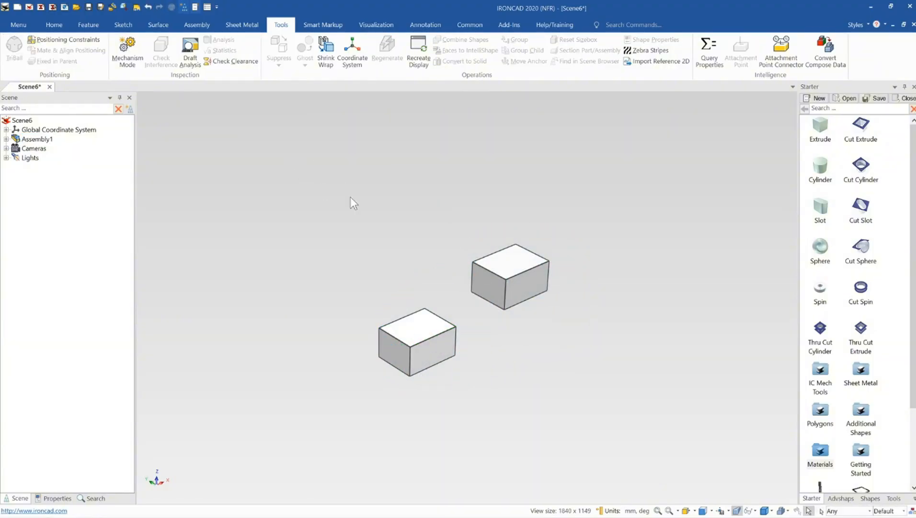
# Step: Compute the assembly's moments of inertia at gravity in the local coordinate system using individual part density values
pyautogui.click(412, 330)
pyautogui.click(231, 42)
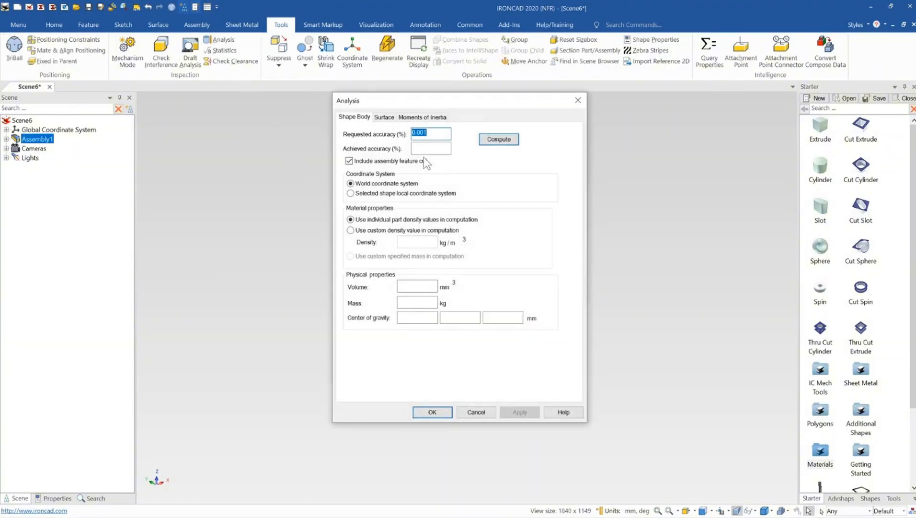
pyautogui.click(445, 118)
pyautogui.click(496, 138)
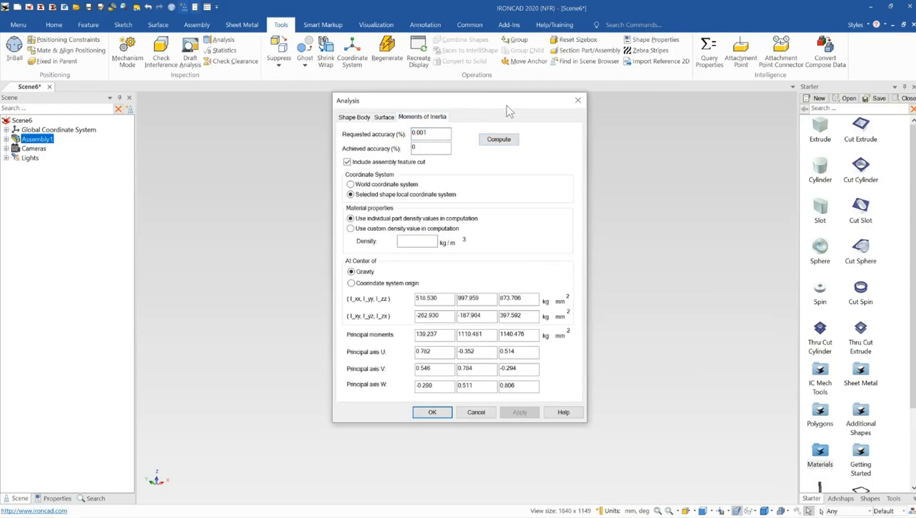
pyautogui.moveTo(507, 105); pyautogui.dragTo(323, 98)
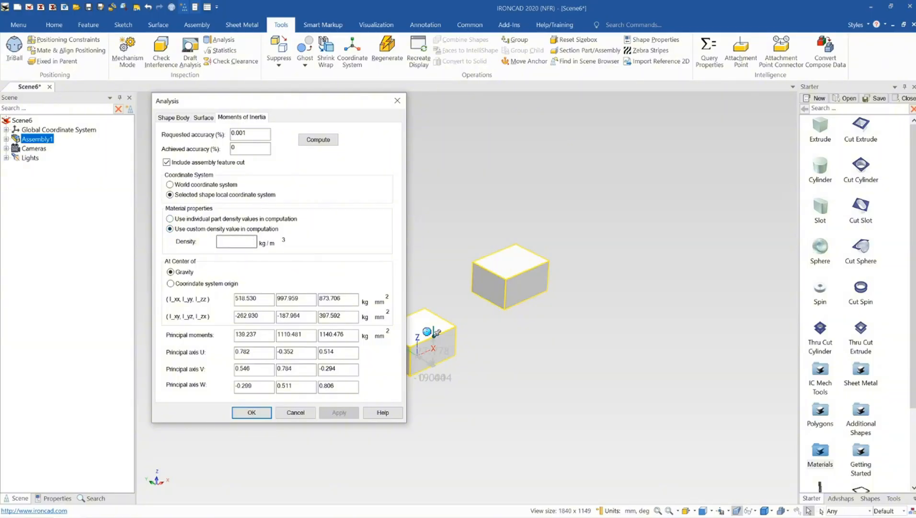
# Step: Recompute the moments of inertia with a custom density of 2700 kg/m³ and return to the shape body analysis
pyautogui.click(236, 242)
pyautogui.click(318, 139)
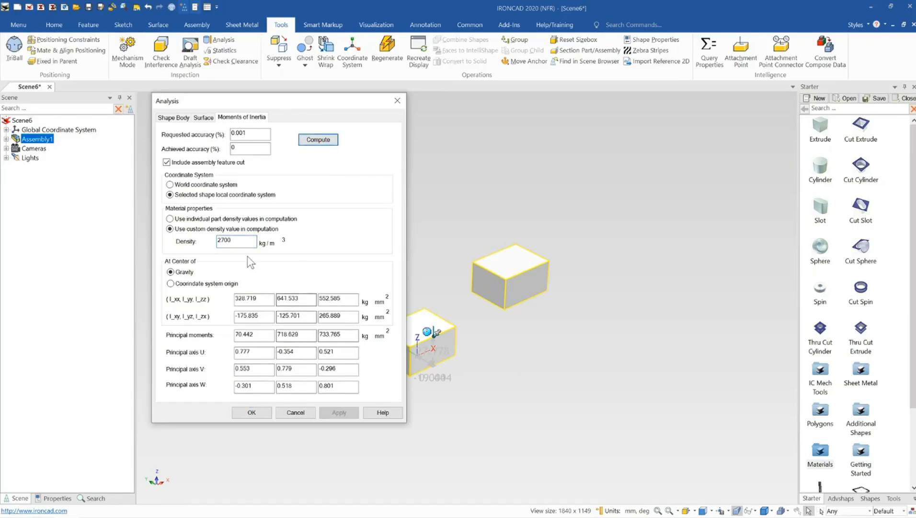
pyautogui.click(177, 118)
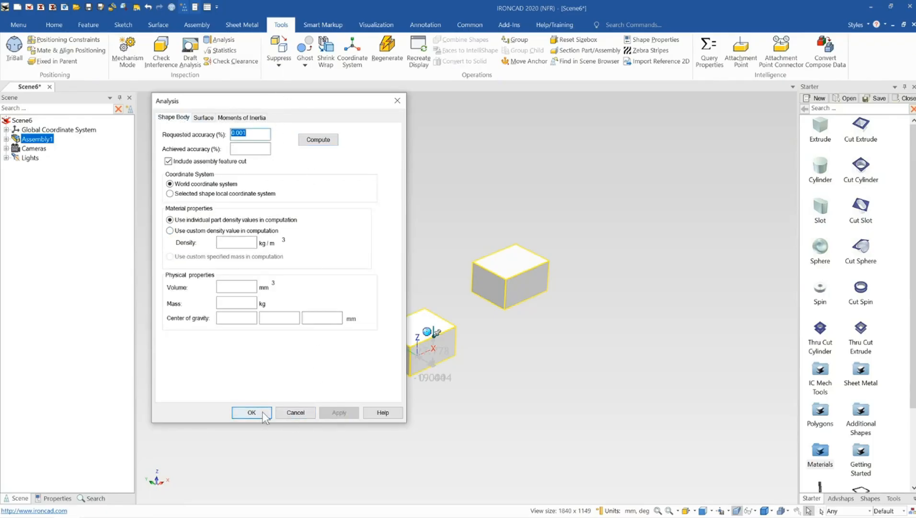